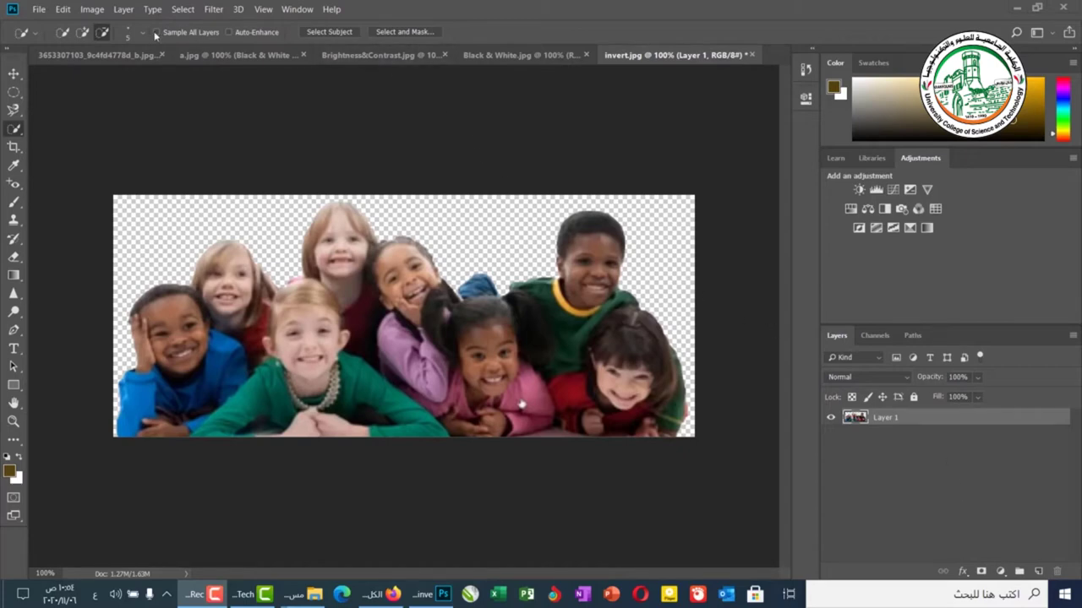
left_click(93, 9)
mouse_move(114, 28)
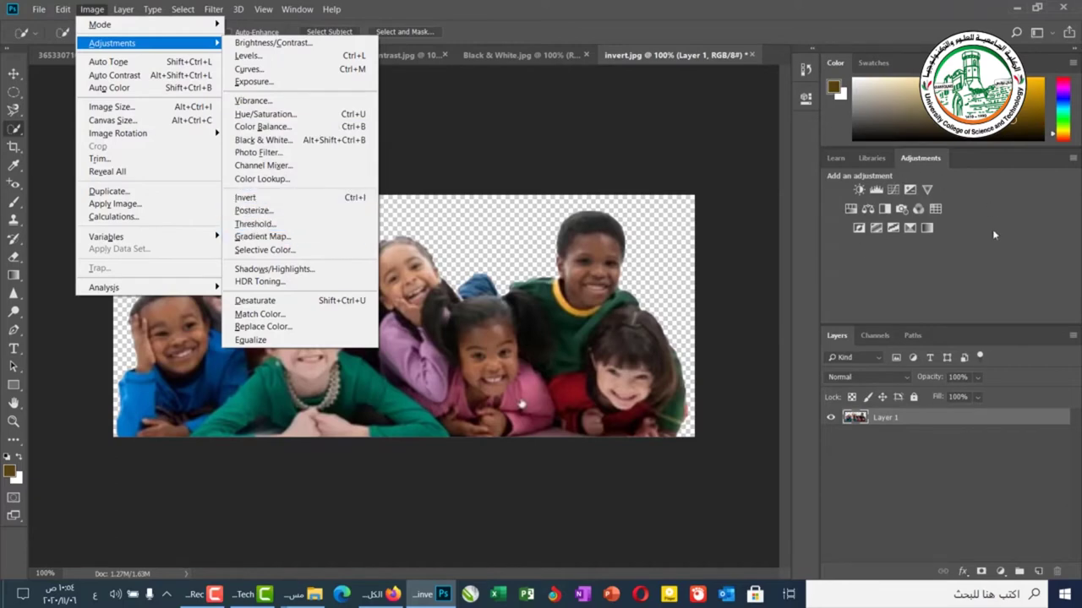
left_click(765, 258)
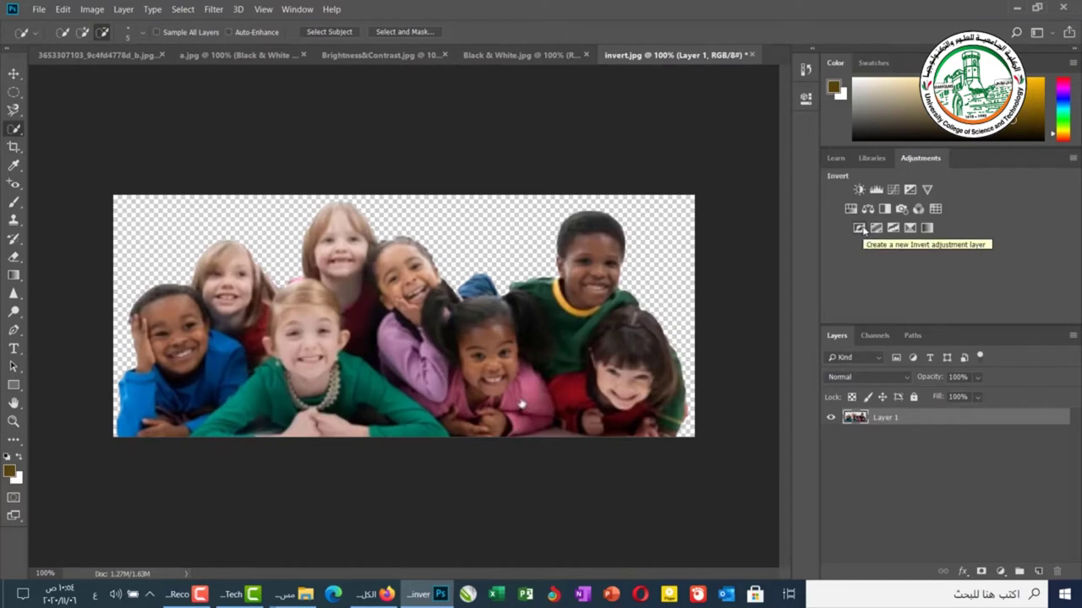
Duplicate Layer 1 within invert.jpg and add an Invert adjustment layer above the copy.
right_click(898, 417)
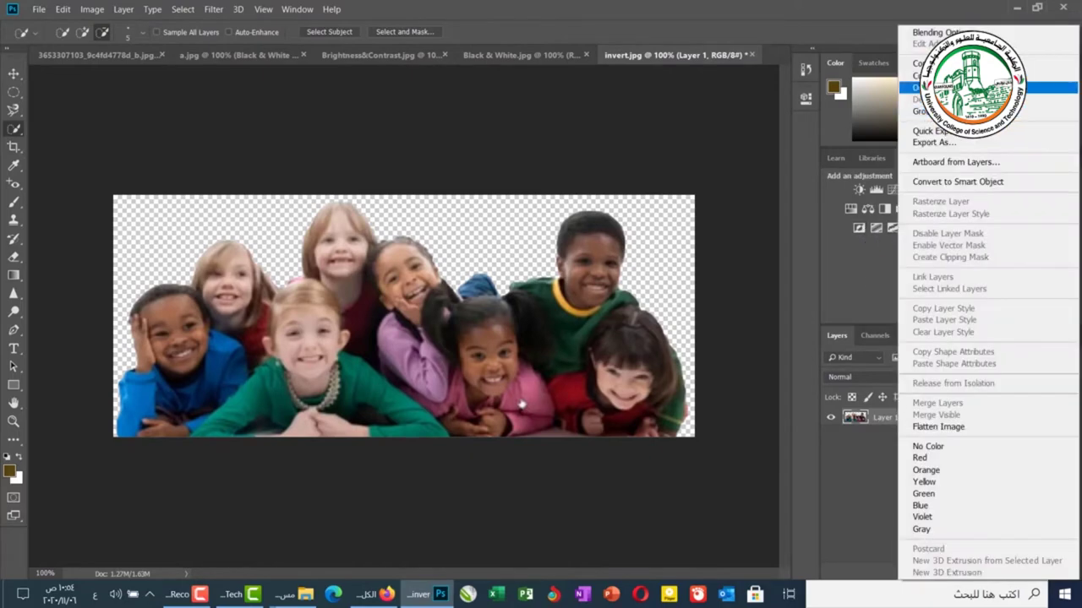
left_click(930, 87)
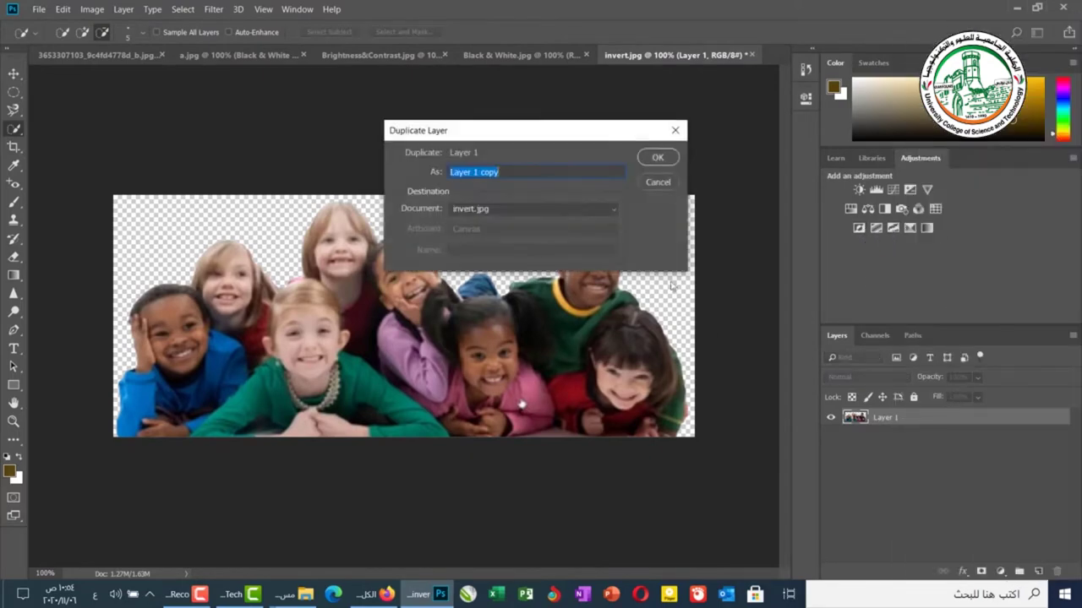
left_click(657, 157)
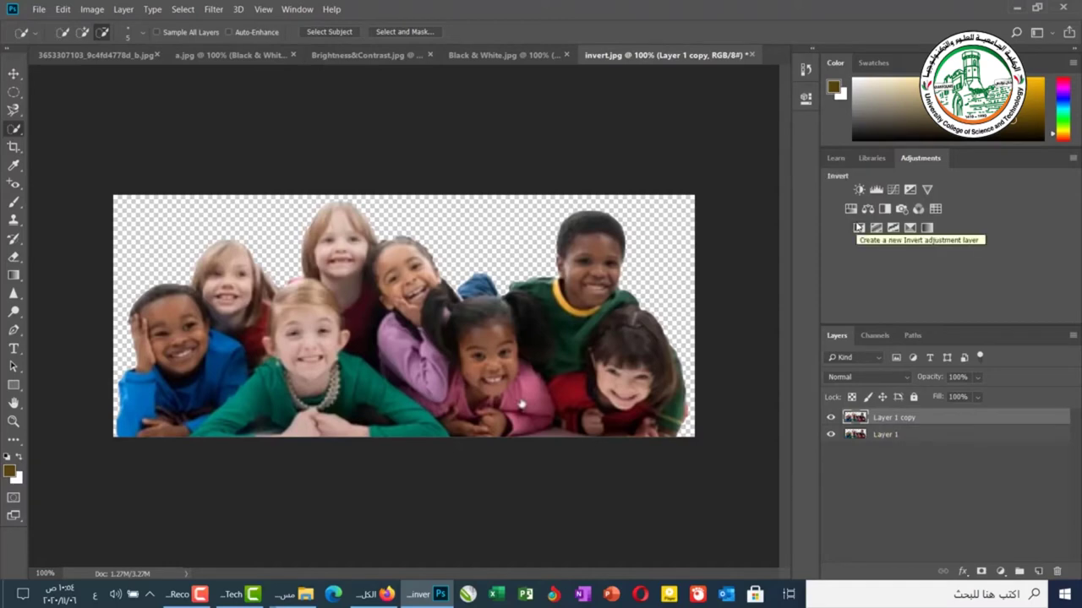
left_click(859, 228)
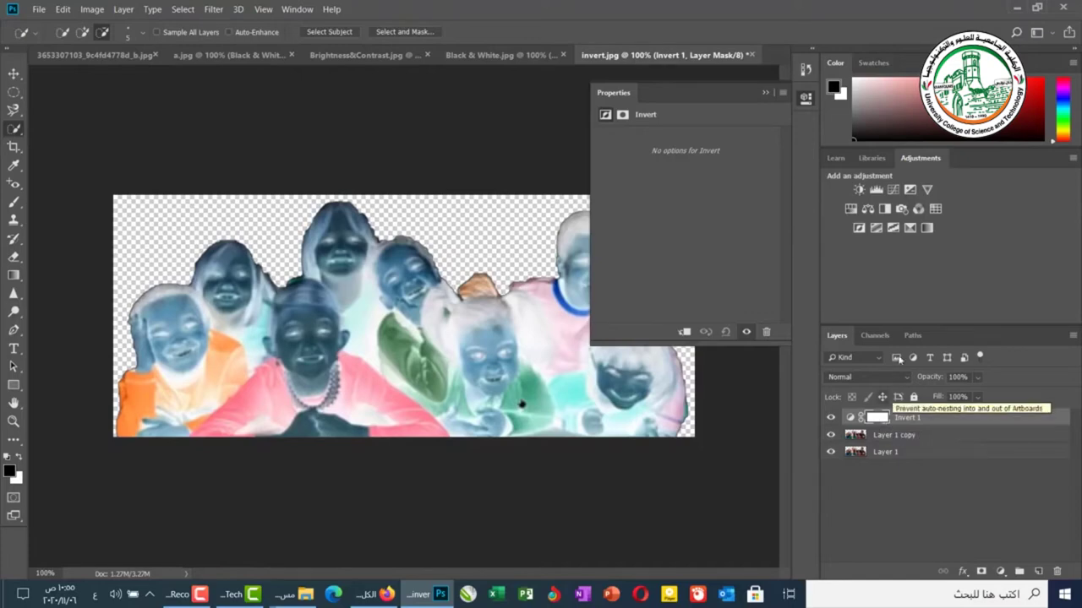
Add a Curves adjustment layer, hide the Invert layer, and reverse the RGB curve so white maps to black and black to white.
left_click(892, 190)
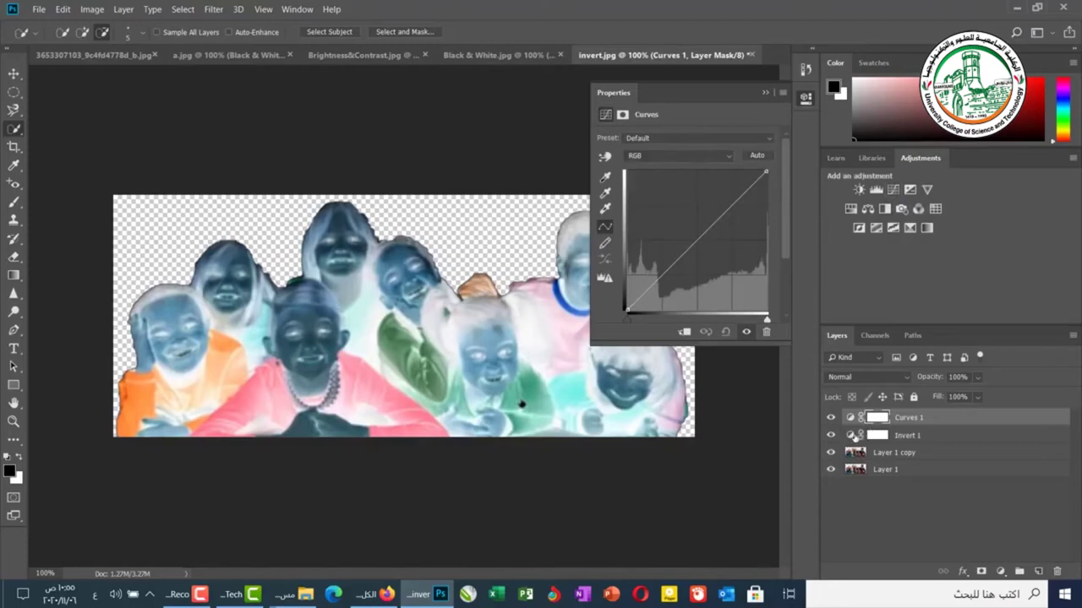
left_click(831, 435)
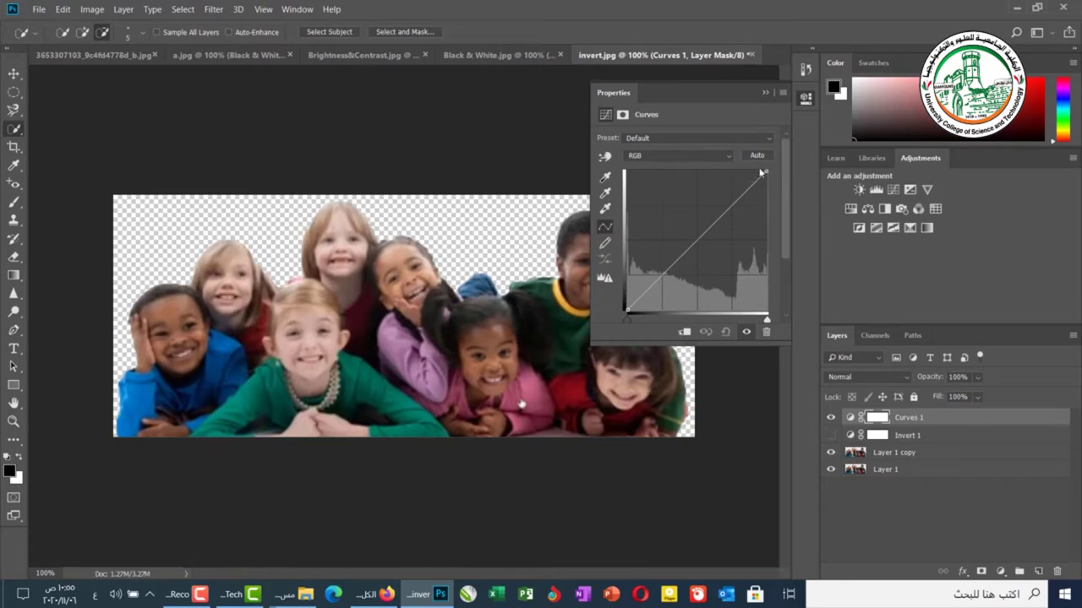
left_click_drag(765, 171, 764, 311)
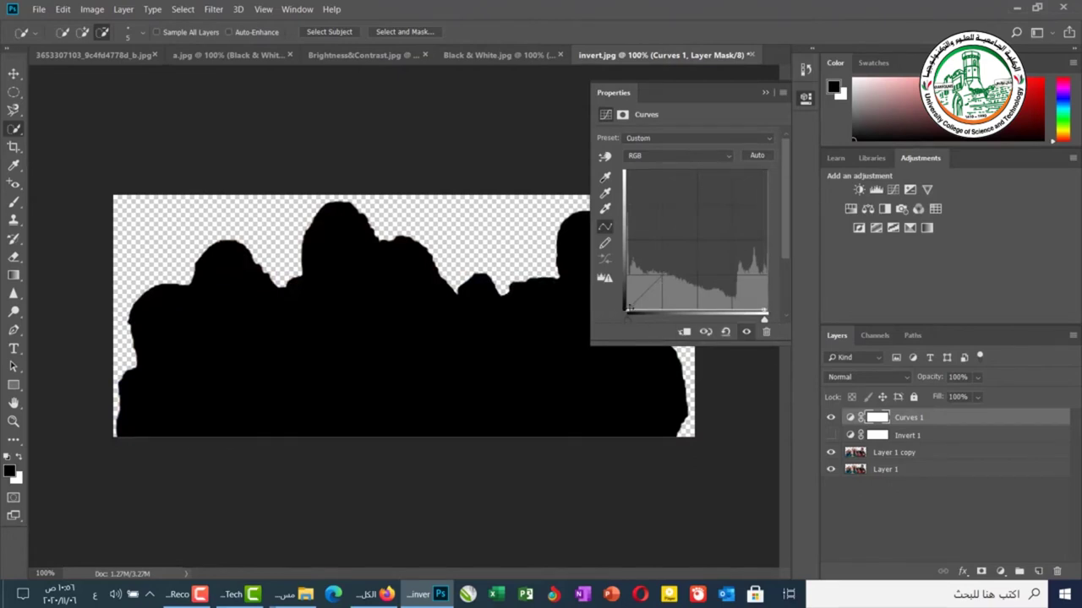
left_click_drag(627, 310, 625, 172)
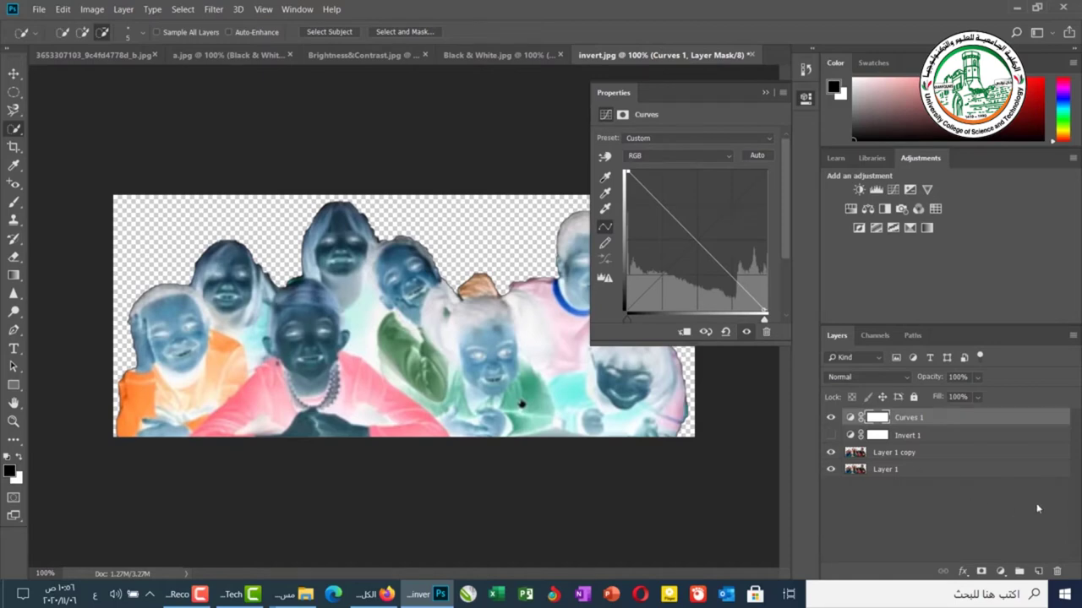
Lower the Curves layer's opacity to 26% and set its blend mode to Hard Mix.
left_click(977, 378)
left_click_drag(983, 396, 945, 395)
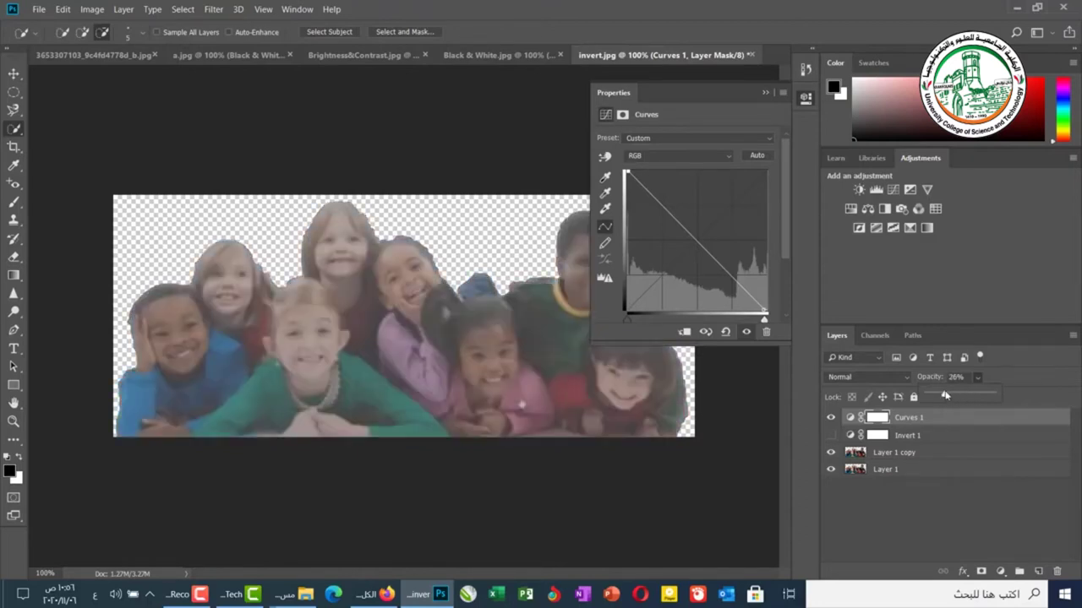
left_click(866, 375)
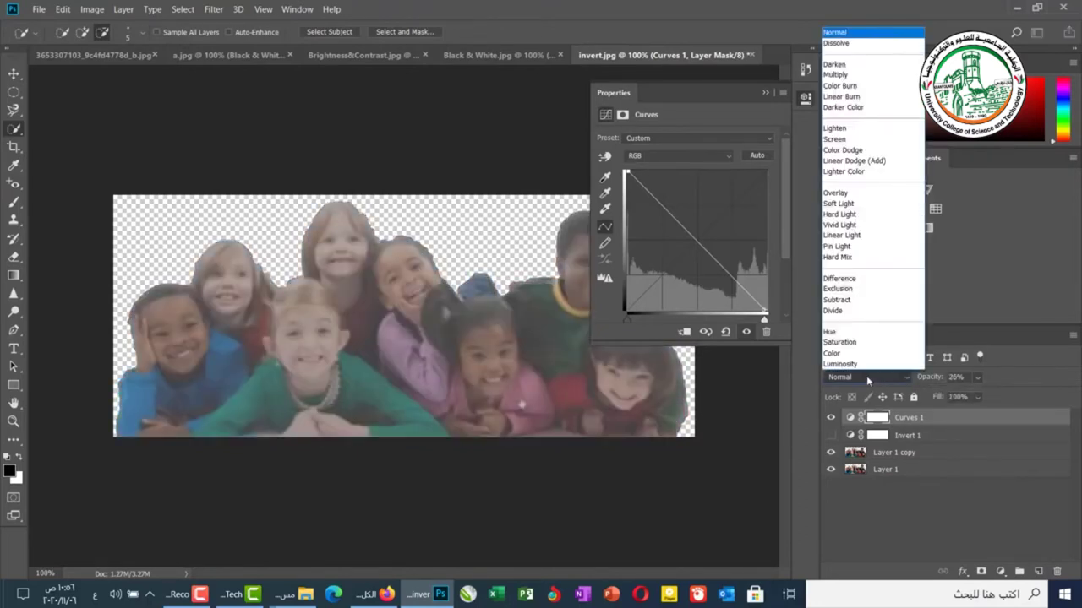
left_click(852, 257)
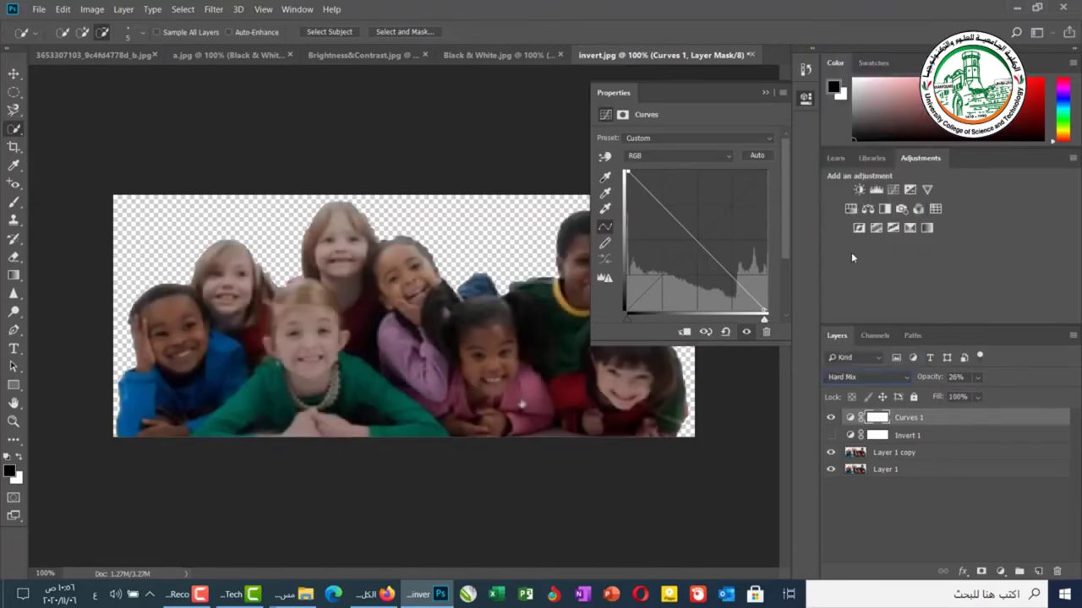
Switch the Curves layer's blend mode to Lighten and hide the layer.
left_click(866, 377)
left_click(853, 132)
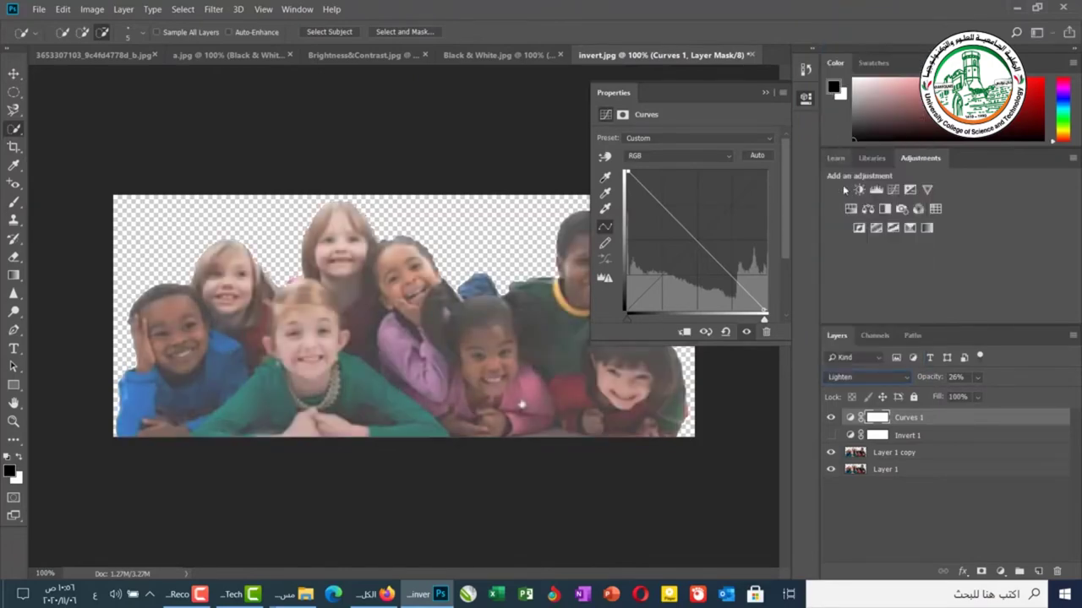
left_click(831, 418)
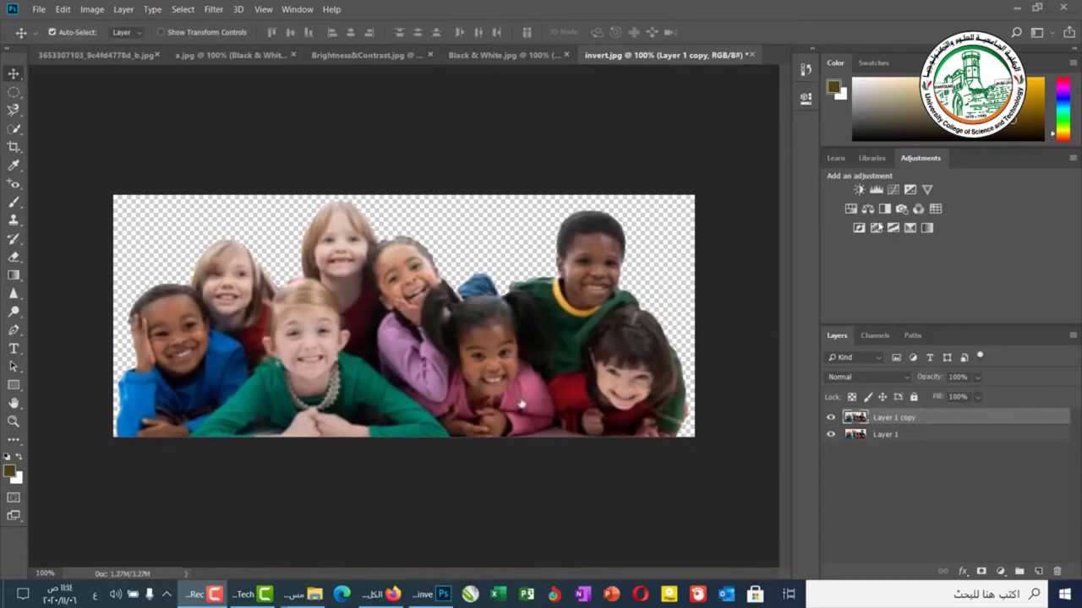
Add a Posterize adjustment layer above Layer 1 copy and reduce its levels to 2.
left_click(876, 228)
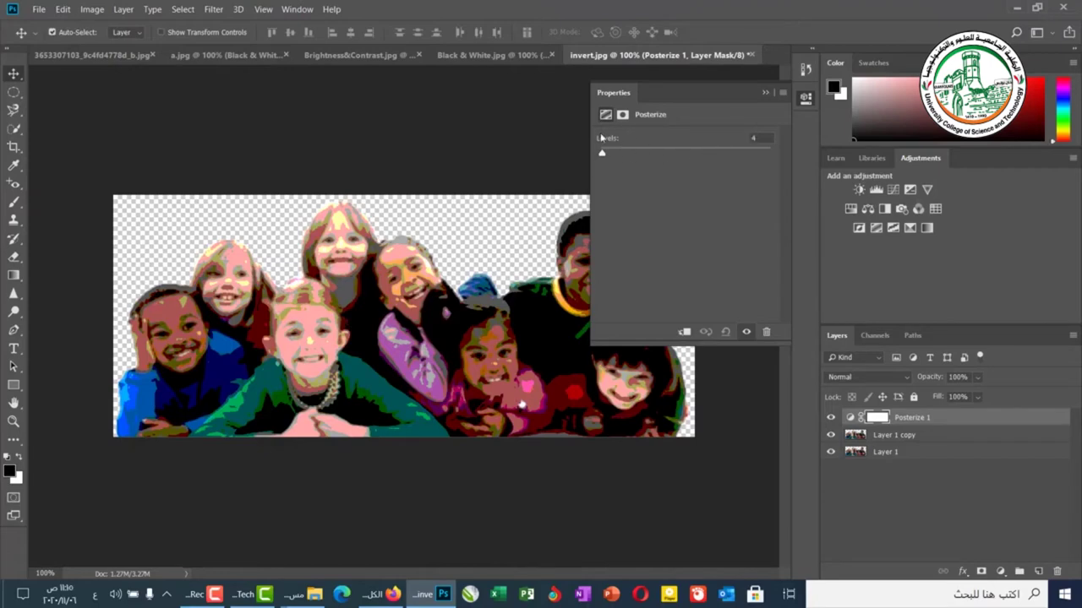
key("Down")
key("Down")
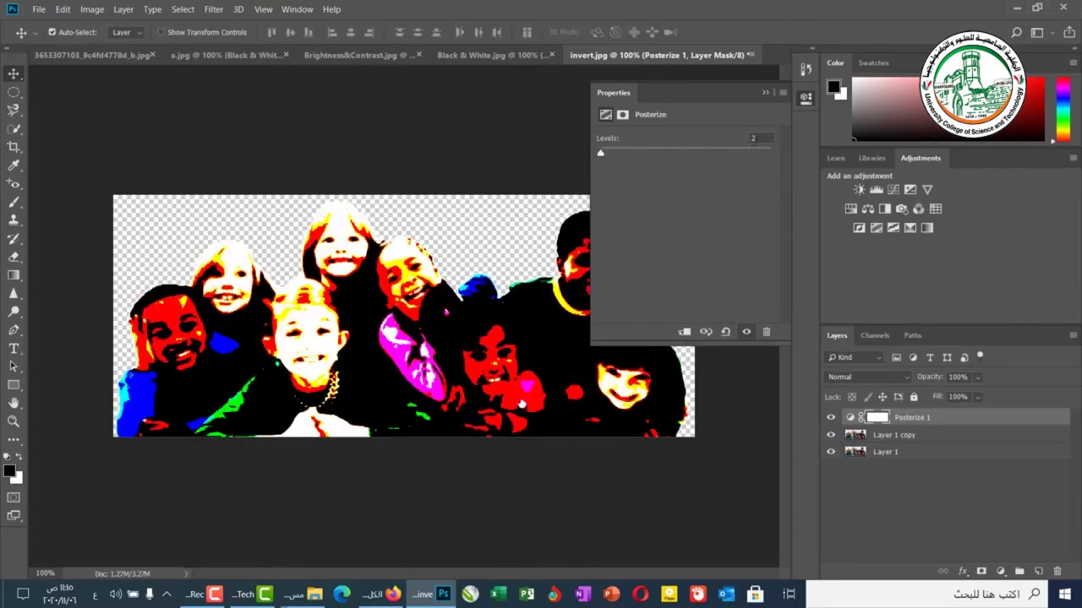
Try to set the Posterize levels to 1.
left_click(737, 138)
type("1")
key("Return")
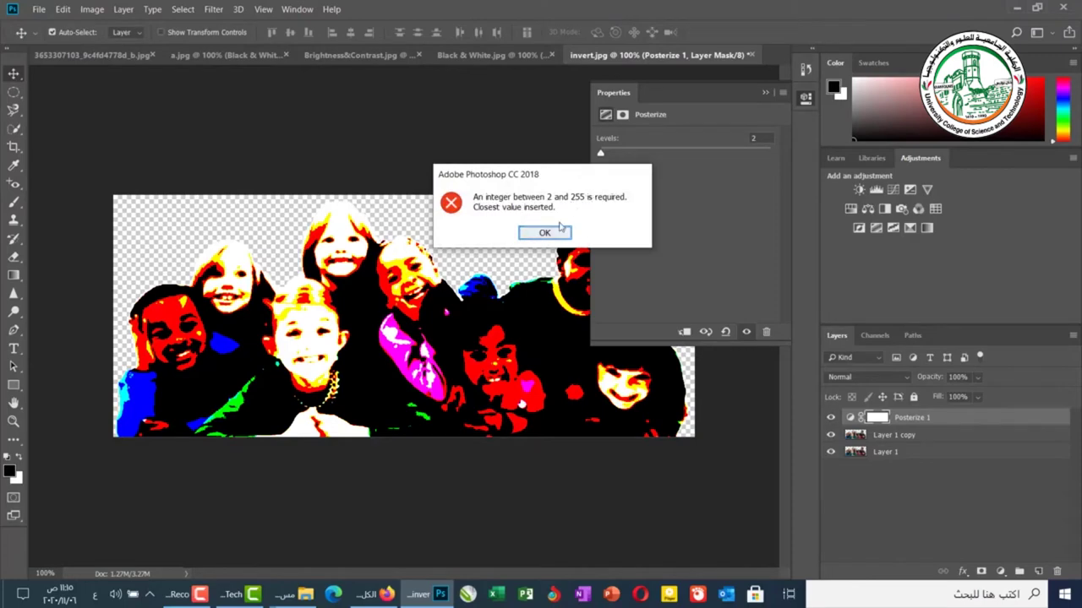
key("Return")
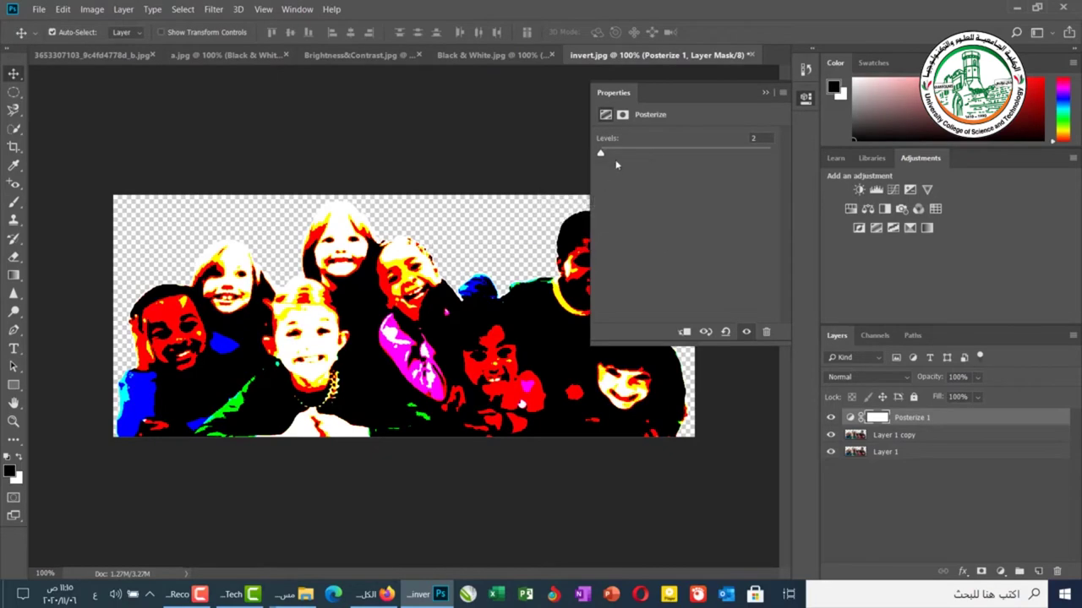
Set the Posterize levels to 38 and toggle the adjustment layer's visibility to compare the image with and without it.
left_click_drag(602, 156, 644, 156)
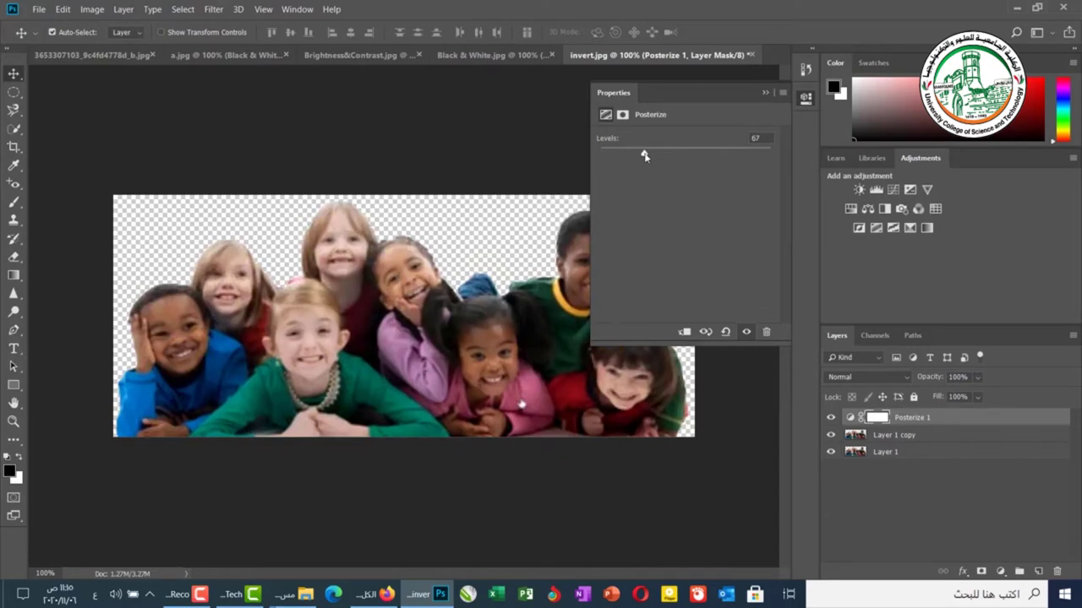
left_click_drag(644, 155, 625, 157)
left_click(832, 418)
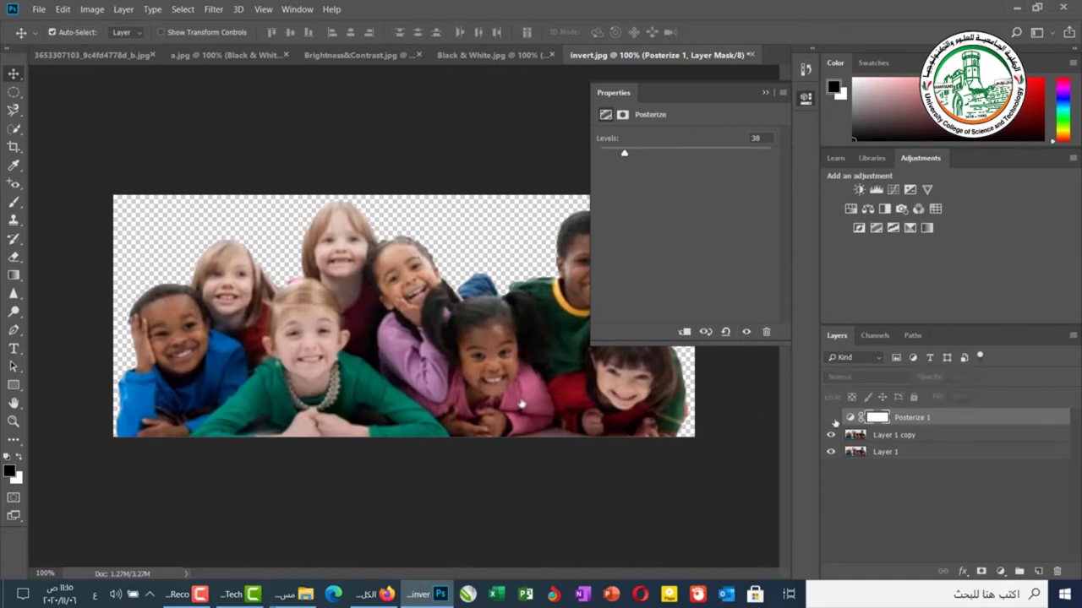
left_click(831, 419)
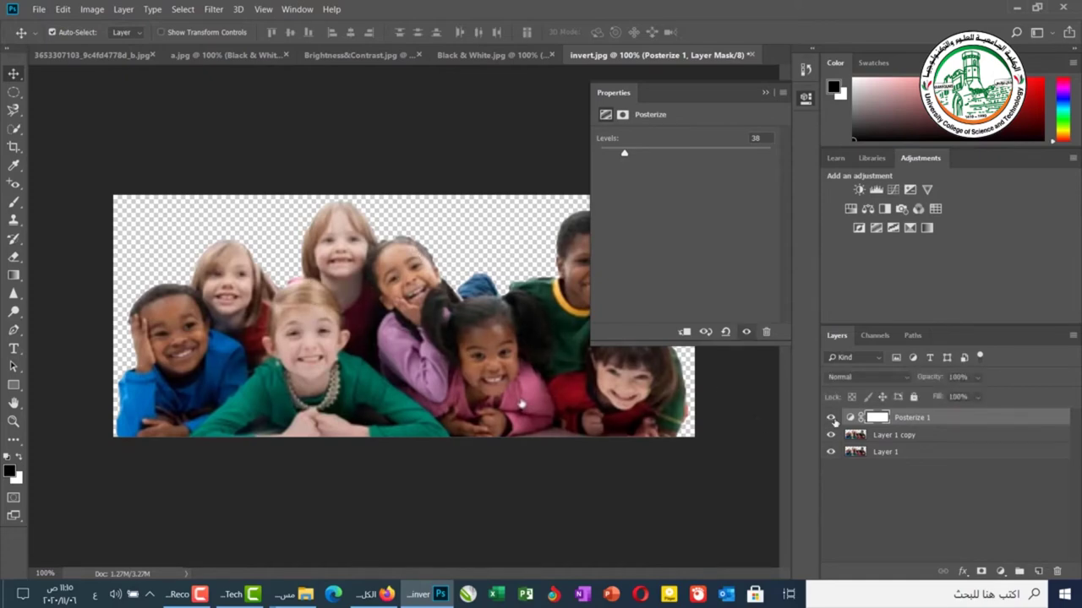
left_click(832, 418)
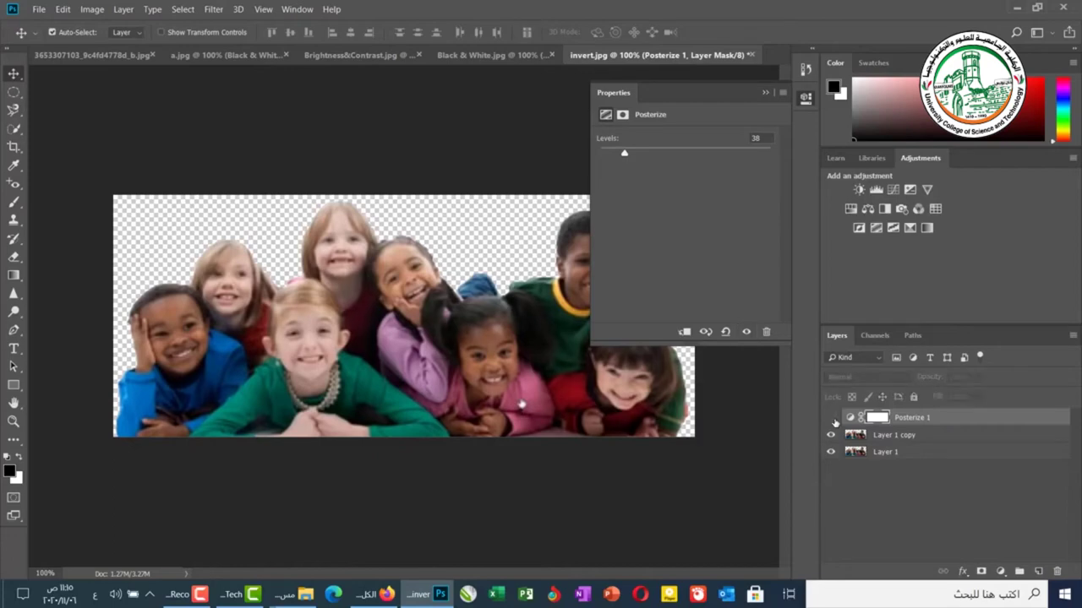
left_click(831, 419)
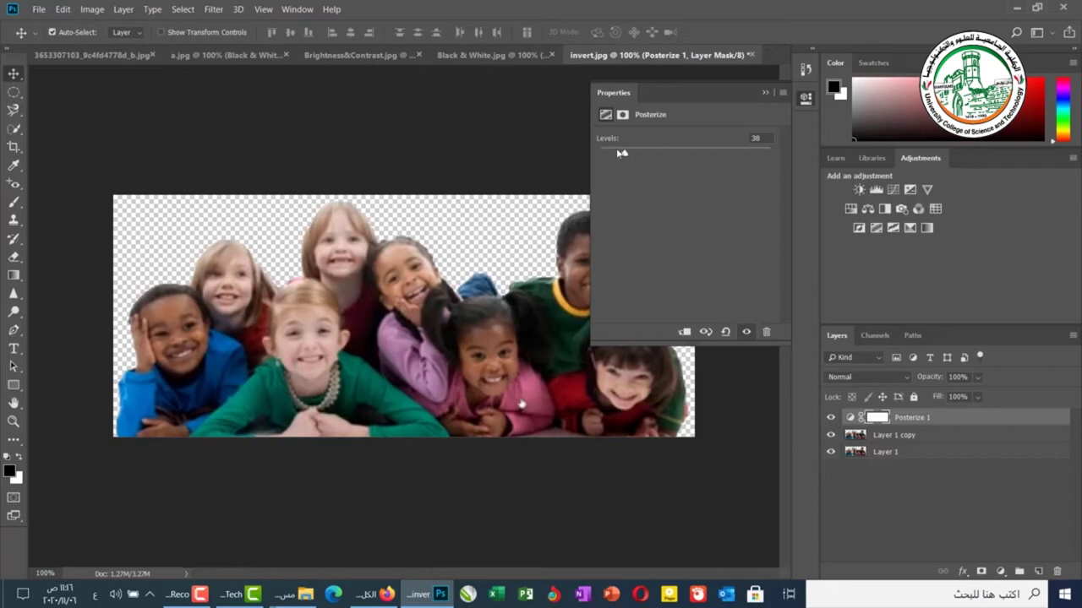
Reduce the Posterize levels to 4.
left_click_drag(614, 159, 608, 158)
left_click_drag(608, 158, 606, 157)
left_click(738, 139)
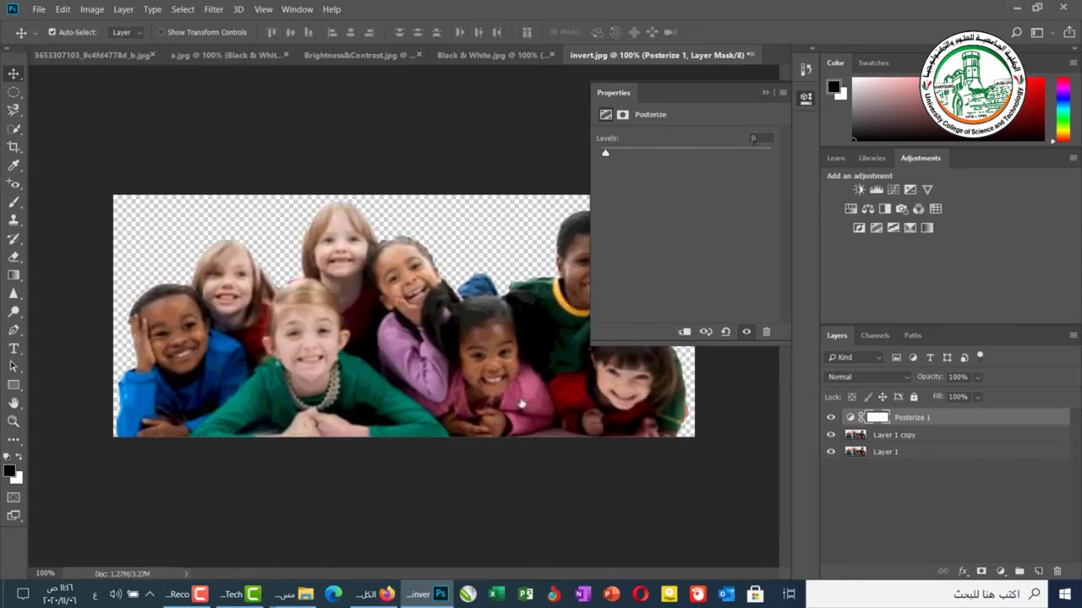
type("4")
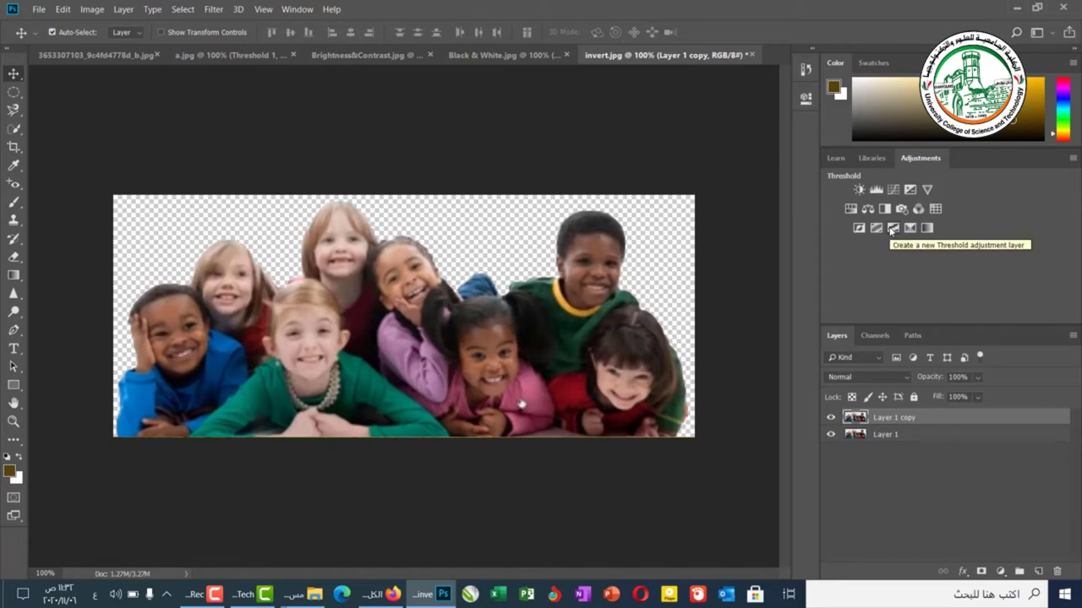
Add a Threshold adjustment layer above Layer 1 copy, try its level at 255, and return it to about the middle of the range.
left_click(892, 229)
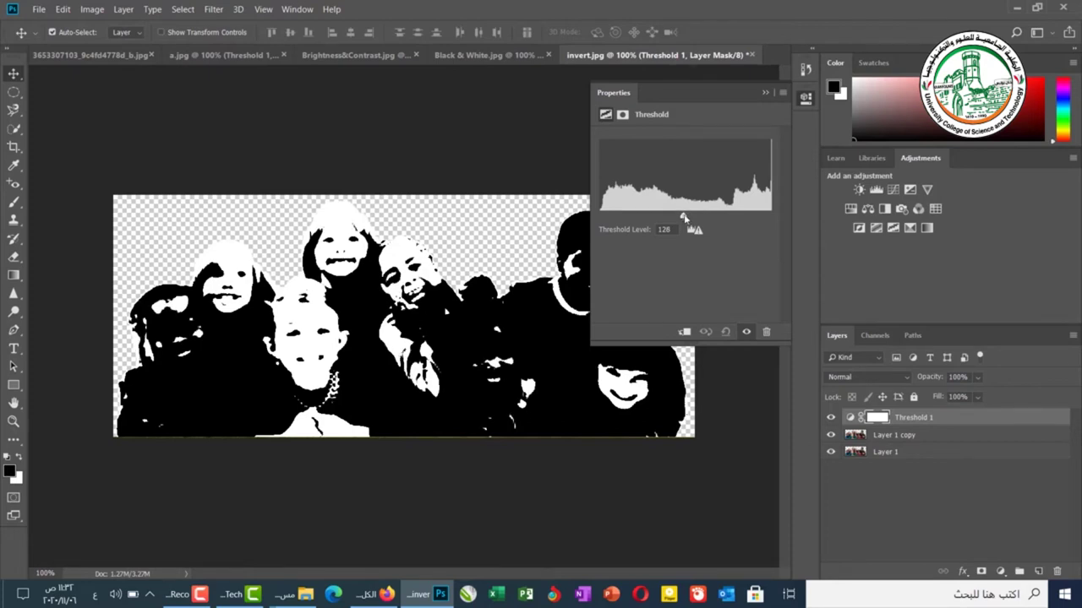
left_click_drag(684, 217, 766, 226)
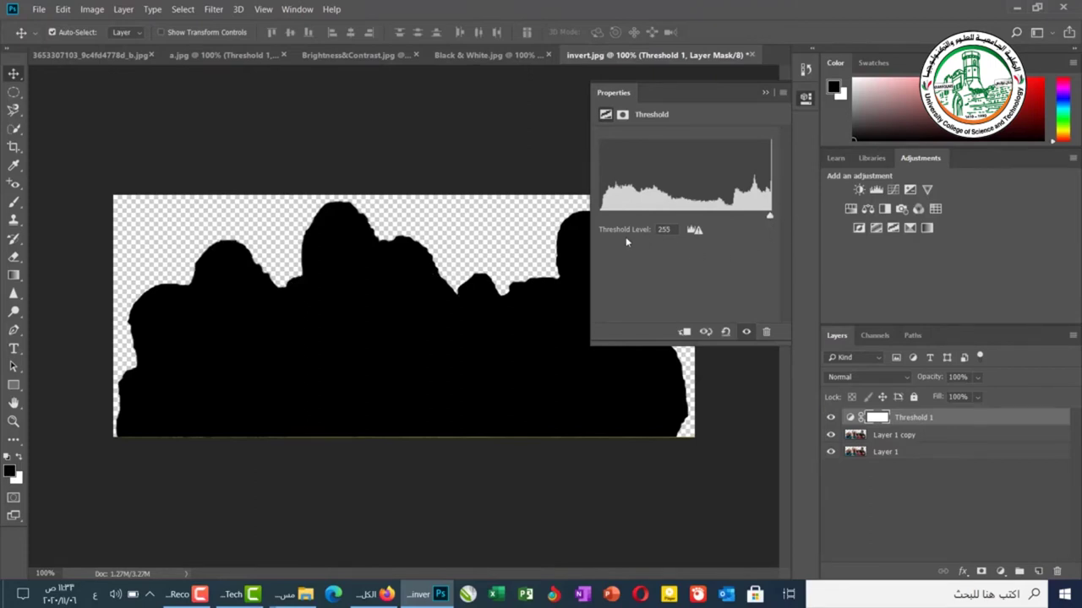
left_click_drag(769, 217, 686, 218)
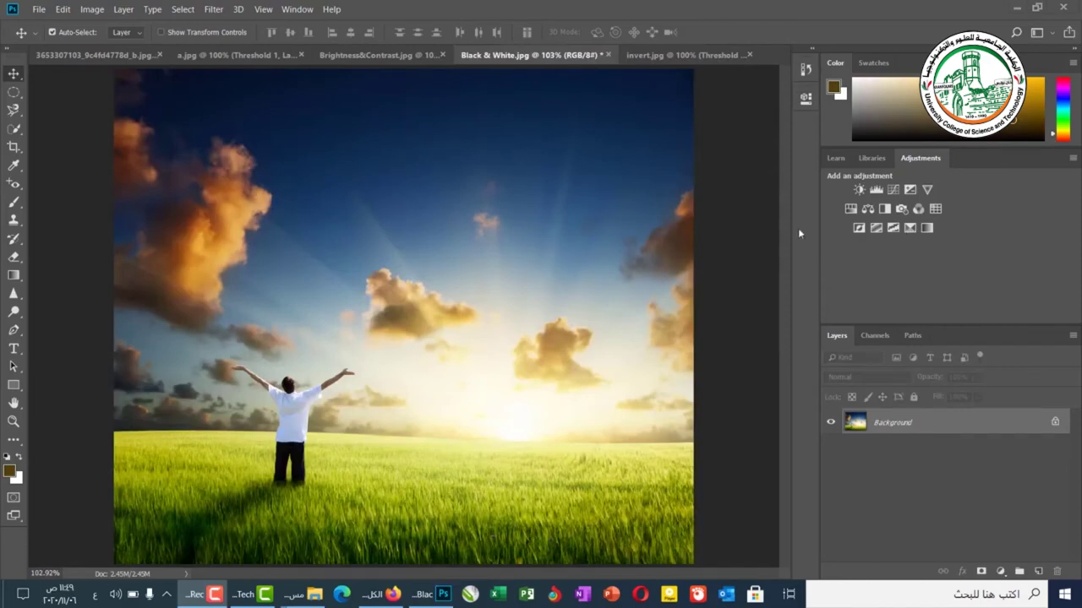
Add a Selective Color adjustment layer to Black & White.jpg and choose Blues as the color range to adjust.
left_click(758, 229)
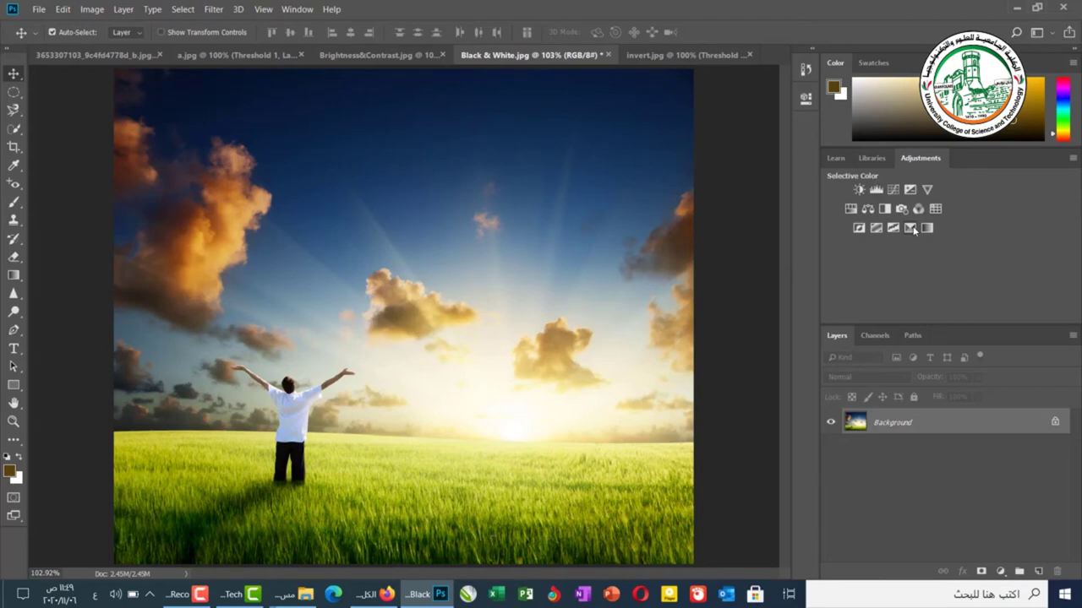
left_click(910, 228)
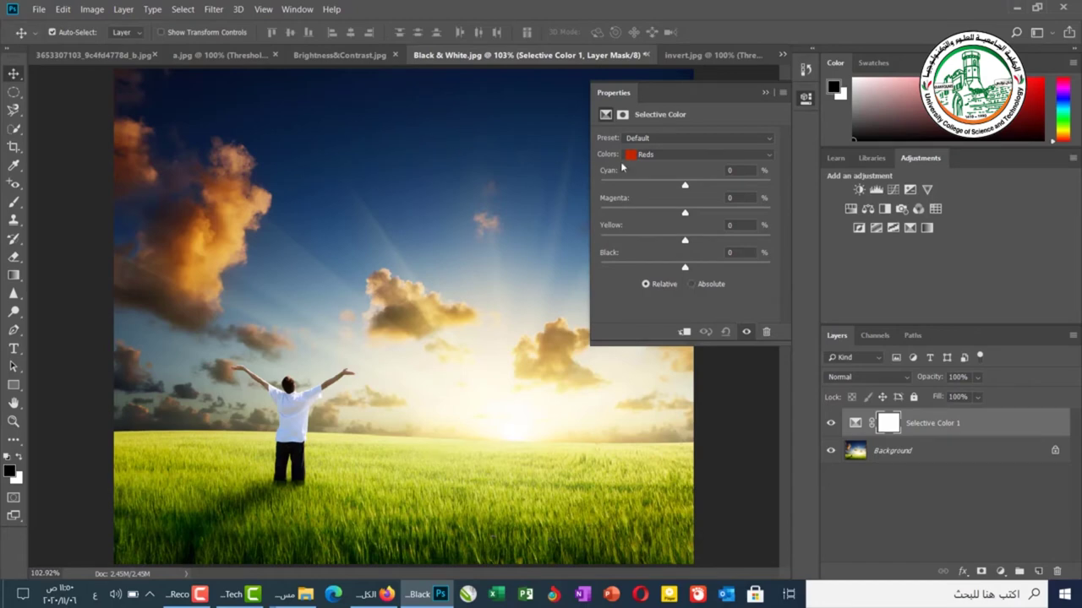
left_click(667, 155)
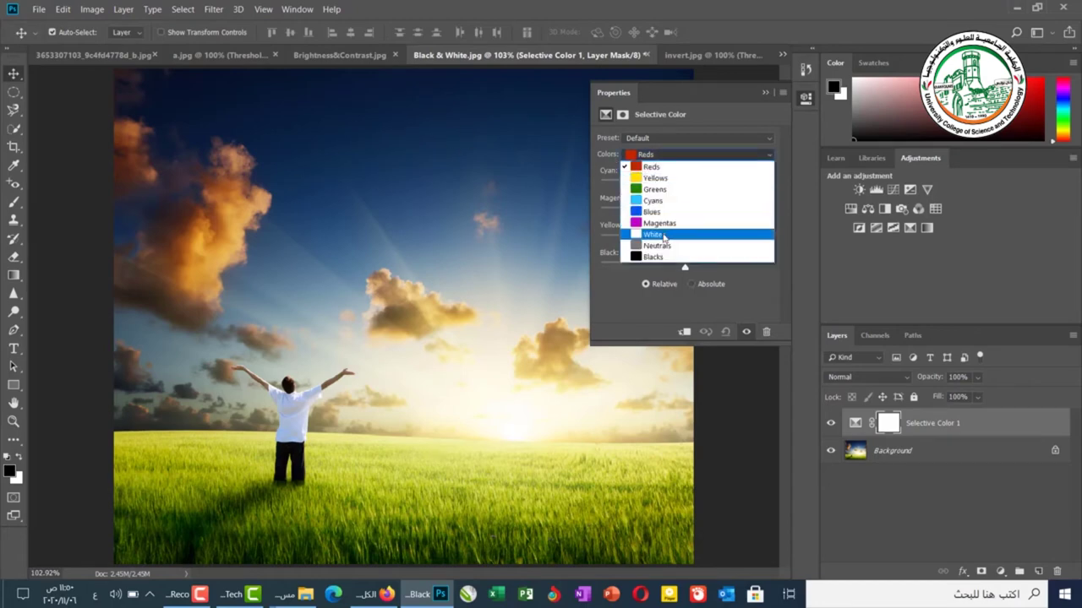
left_click(655, 212)
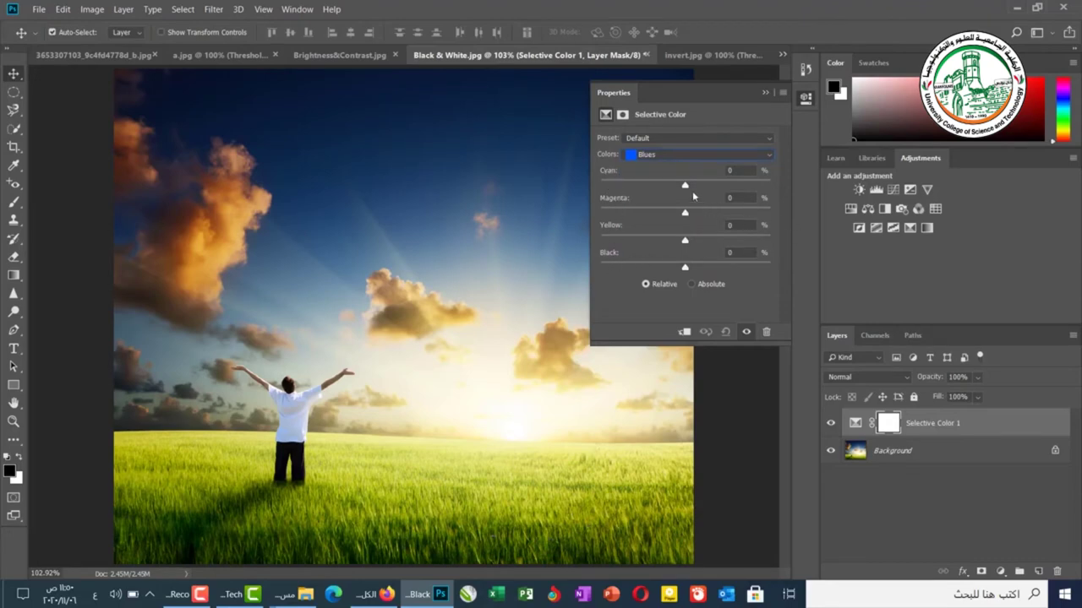
Set the Blues' cyan to -100% and magenta to +100% in the Selective Color adjustment.
left_click_drag(684, 185, 760, 187)
left_click_drag(770, 187, 579, 176)
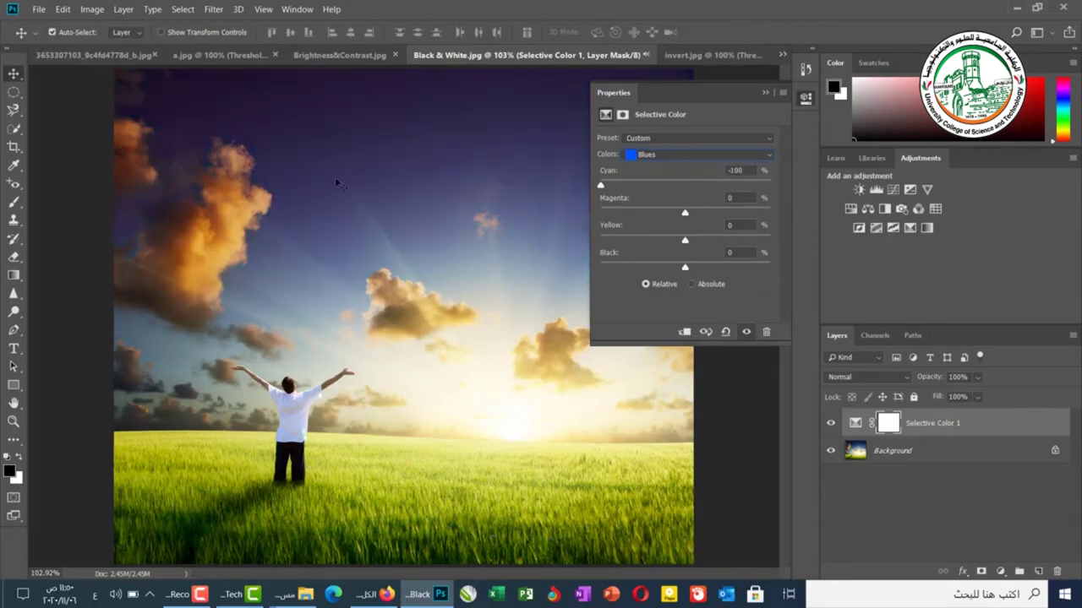
left_click_drag(685, 215, 780, 219)
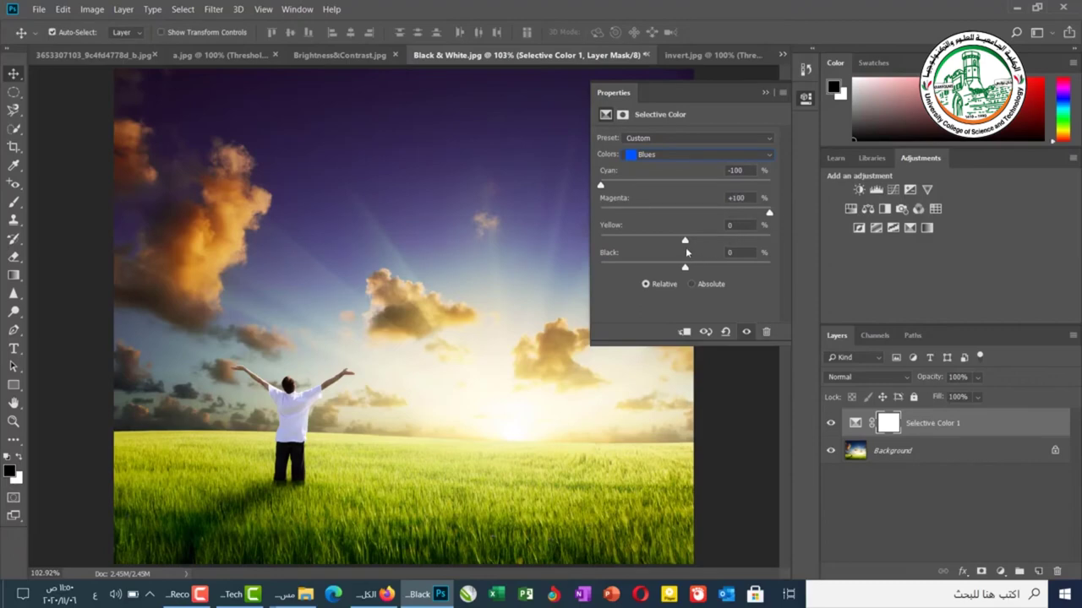
Set the Blues' yellow to +81% and black to +100%, and toggle the Selective Color layer's visibility to compare before and after.
left_click_drag(687, 243, 753, 242)
left_click_drag(686, 269, 777, 272)
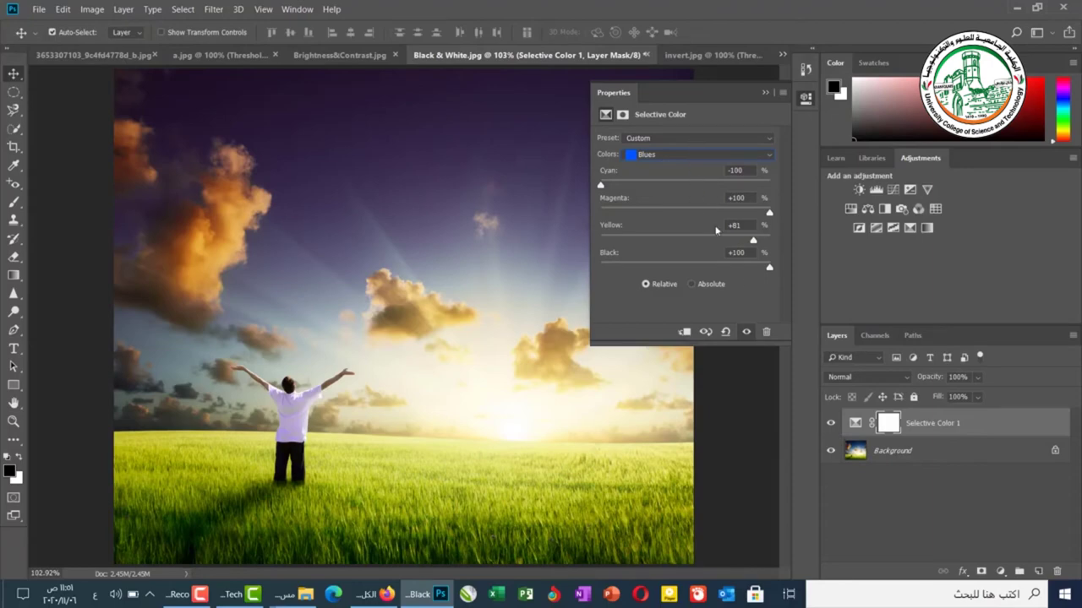
left_click(831, 423)
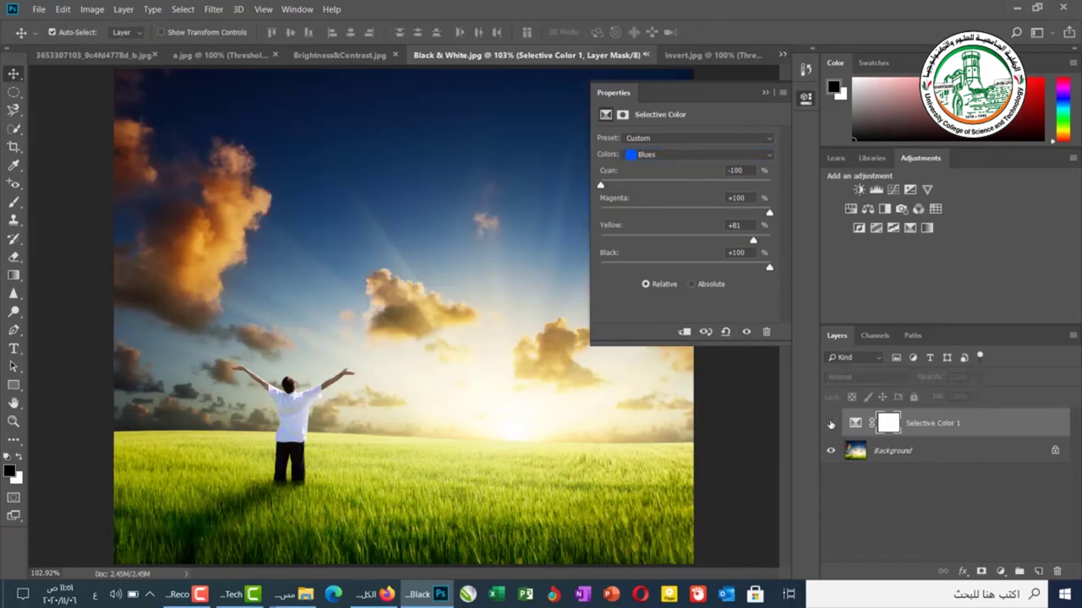
left_click(831, 423)
left_click(831, 423)
left_click(831, 423)
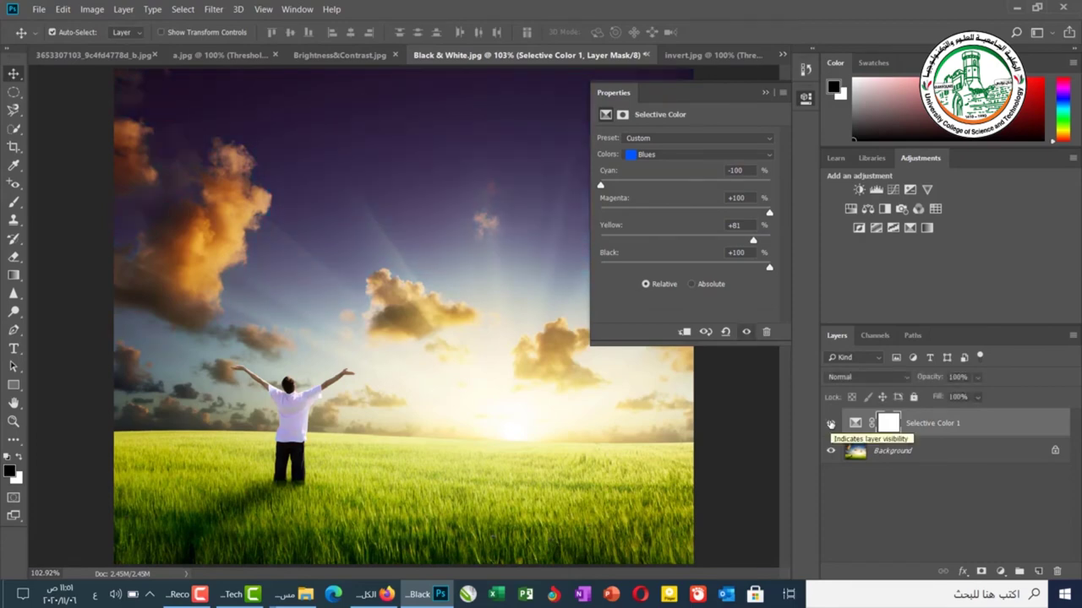
Switch the Selective Color method between Relative and Absolute to compare, leaving it on Absolute.
left_click(692, 283)
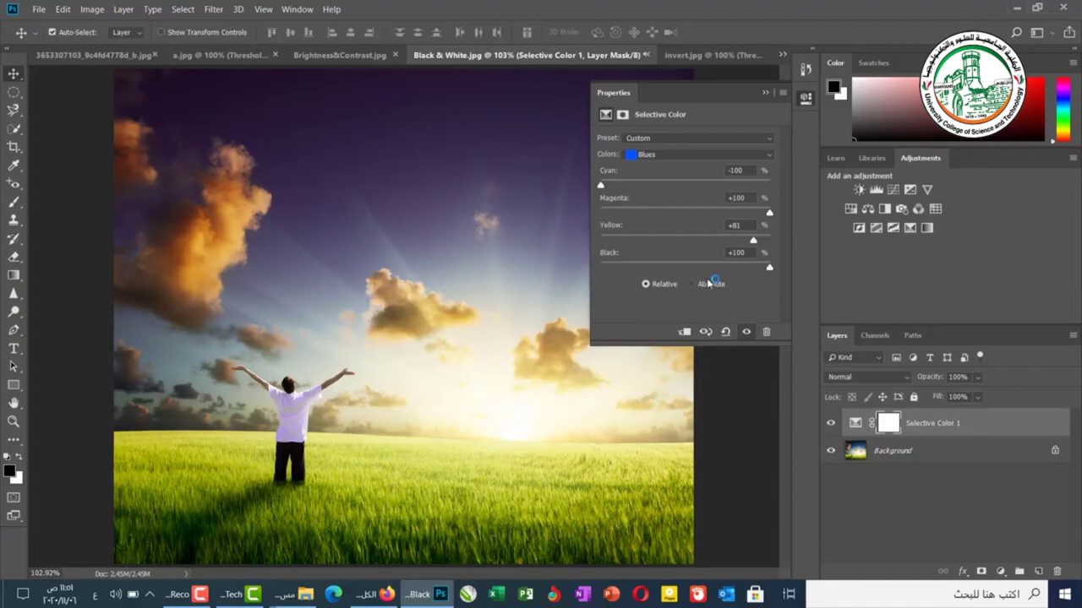
left_click(671, 285)
left_click(709, 288)
Set the Whites' cyan, magenta and yellow to +100% with black at its maximum, and switch the method to Relative.
left_click(673, 155)
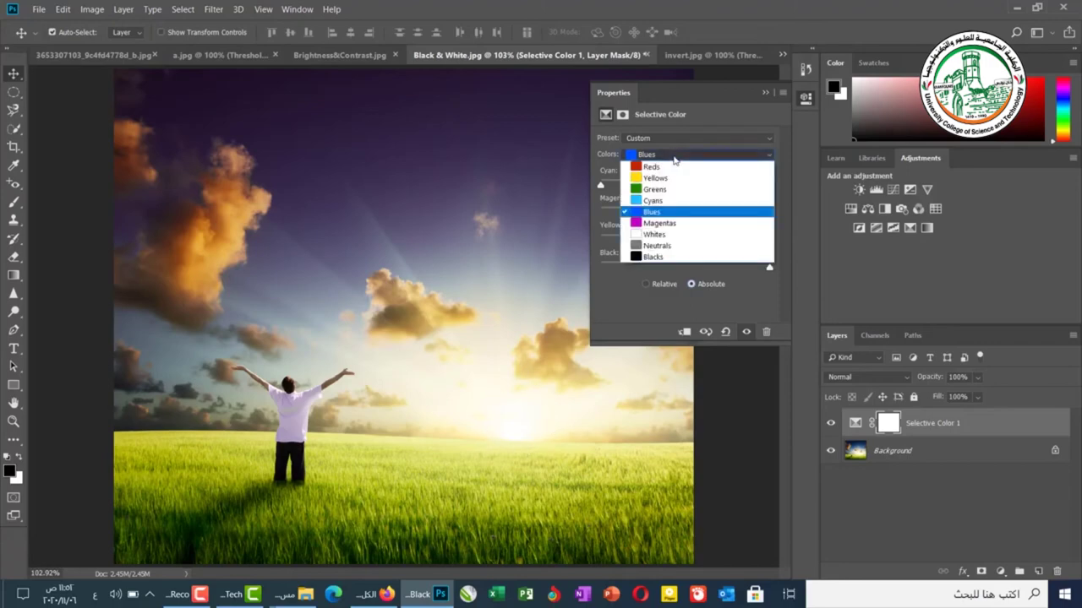
left_click(674, 234)
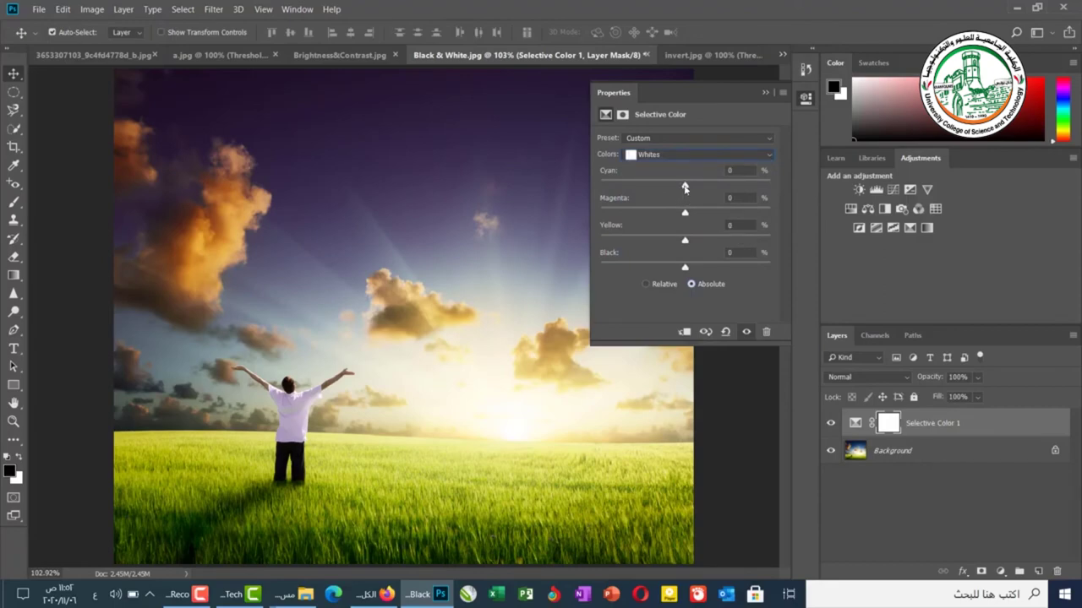
left_click_drag(684, 188, 770, 191)
left_click_drag(686, 213, 776, 216)
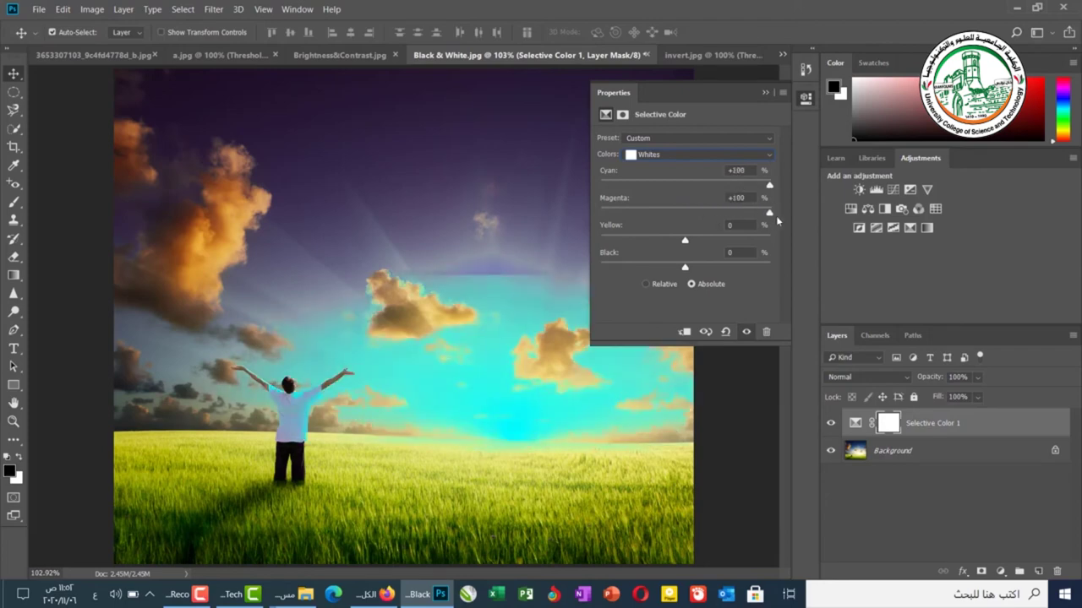
left_click_drag(685, 242, 790, 244)
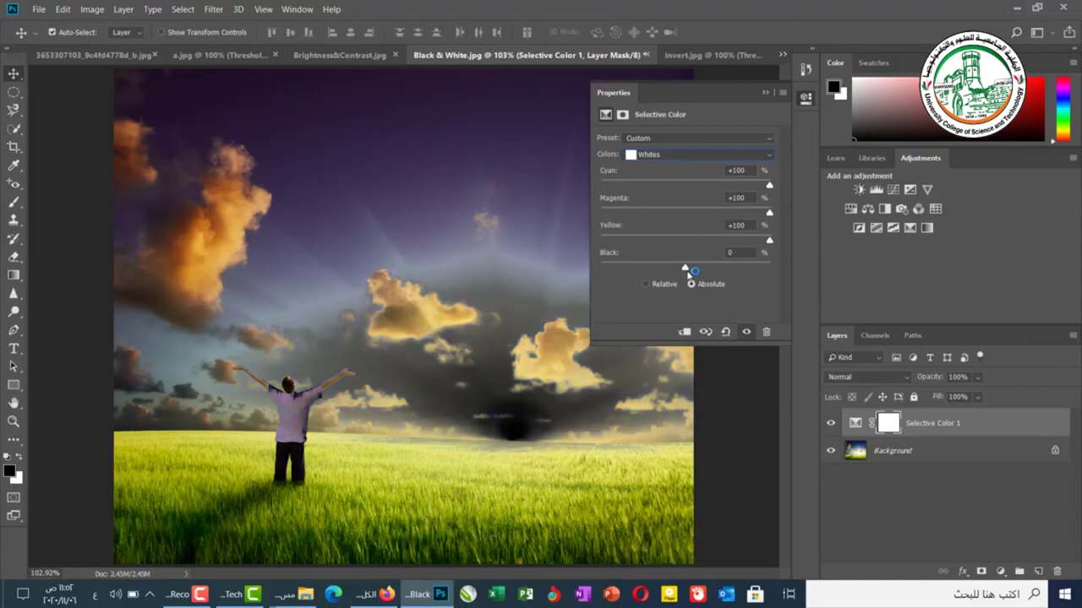
left_click_drag(684, 268, 784, 269)
left_click(646, 284)
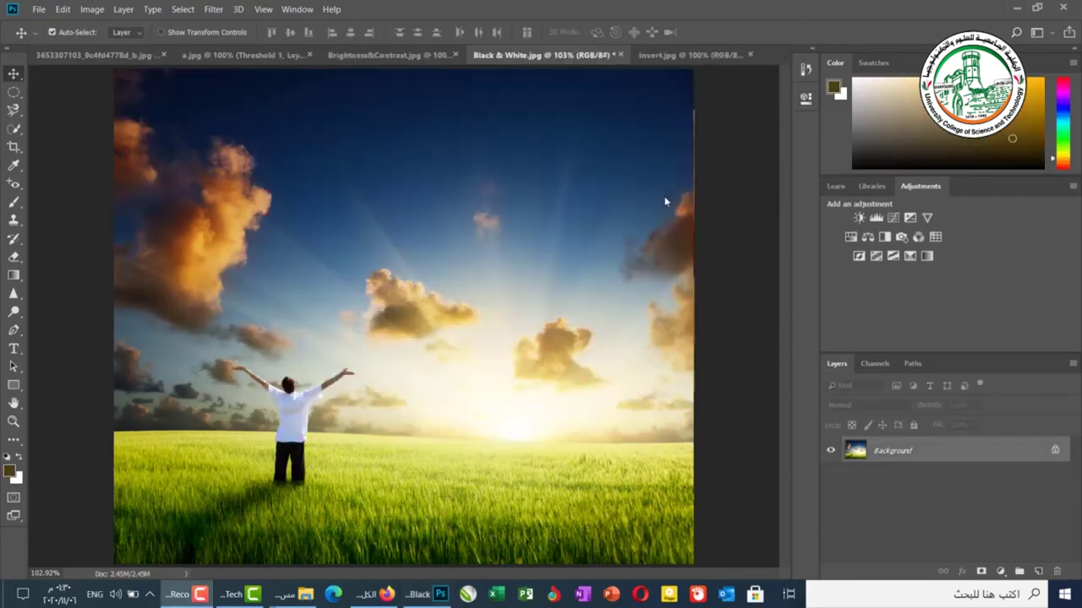
Add a Gradient Map adjustment layer to Black & White.jpg and apply the Black, White gradient preset.
left_click(927, 256)
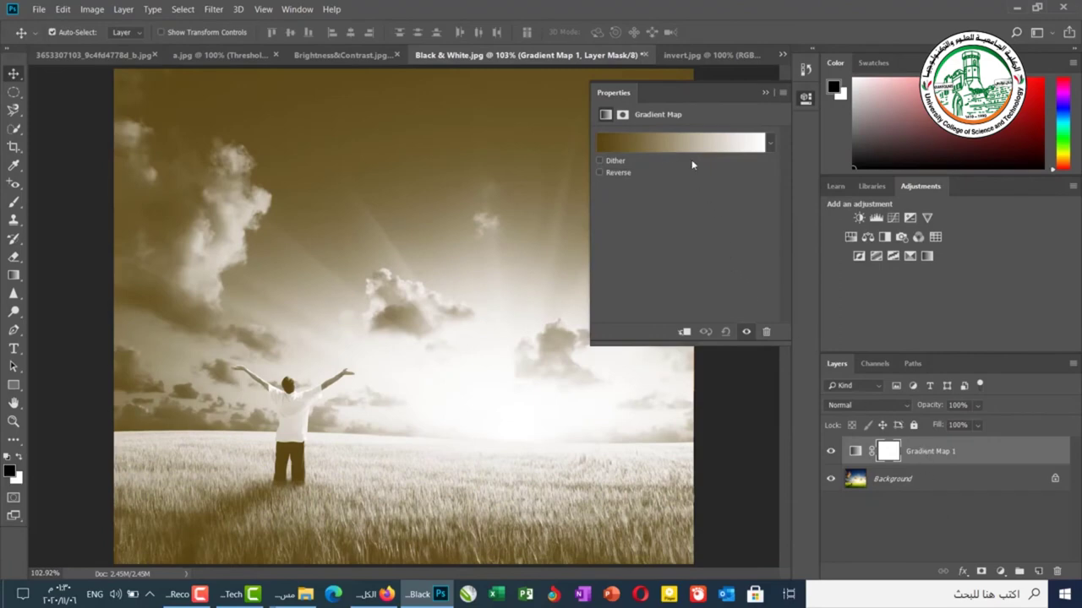
left_click(770, 147)
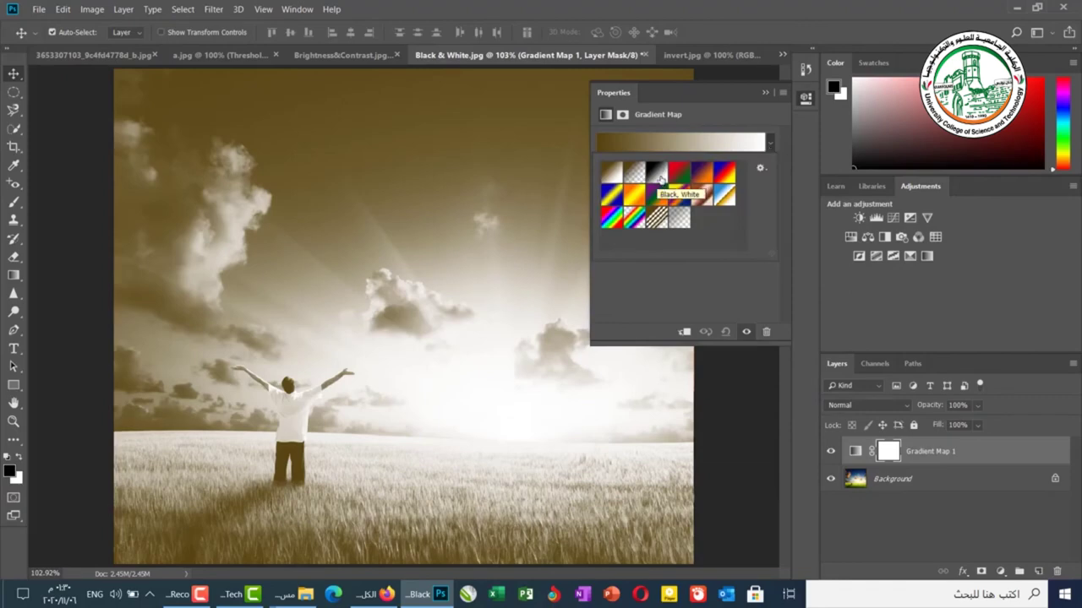
left_click(660, 174)
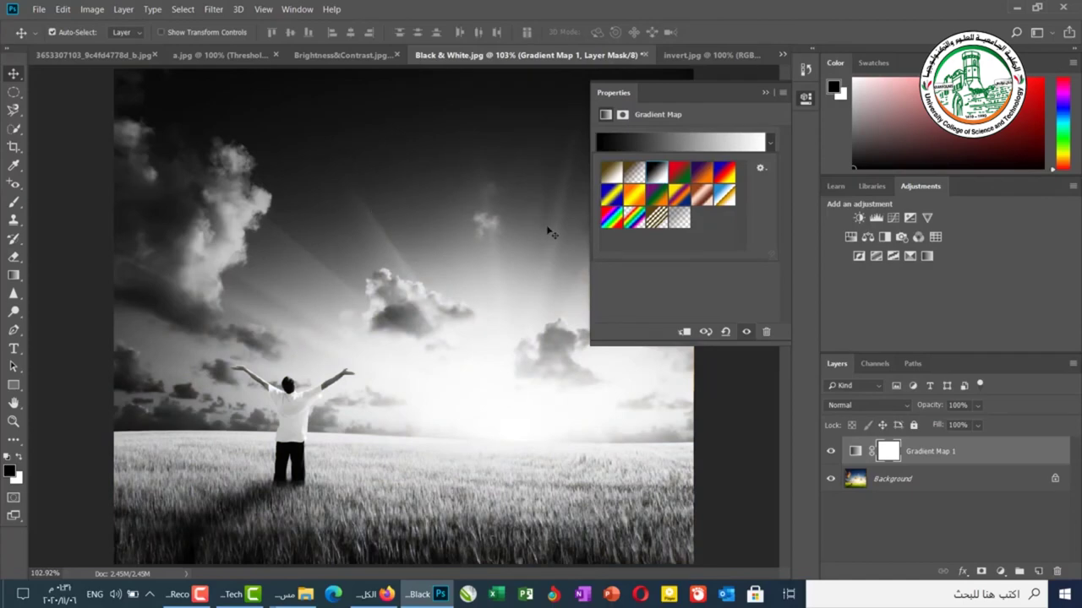
Load the blue-red-yellow preset in the Gradient Editor and move its color stops to 10%, 44% and 94%.
left_click(676, 142)
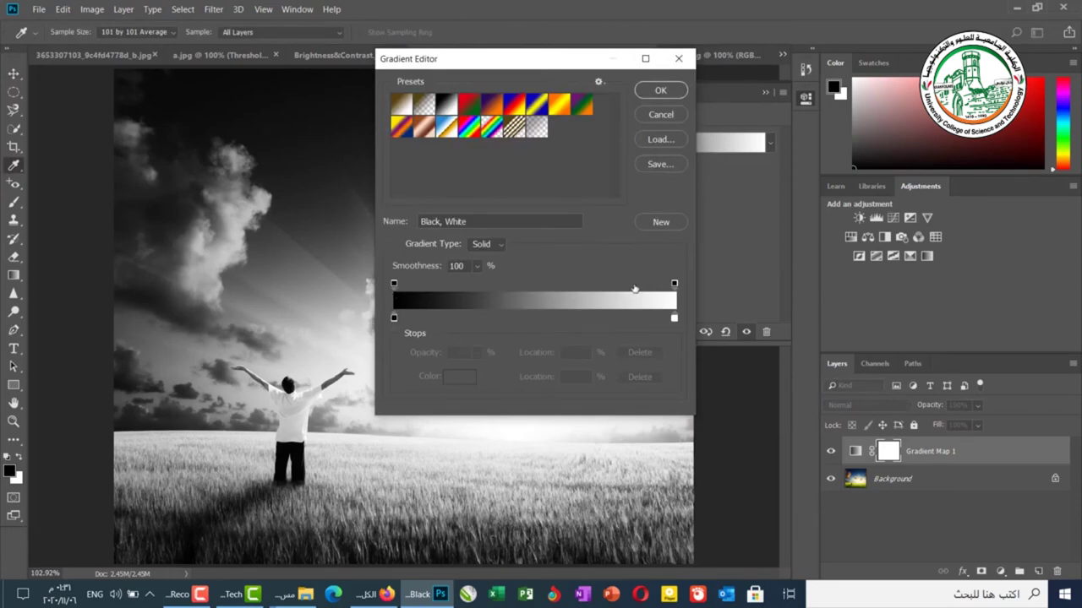
left_click(510, 105)
left_click_drag(514, 59, 611, 43)
left_click_drag(492, 303, 517, 304)
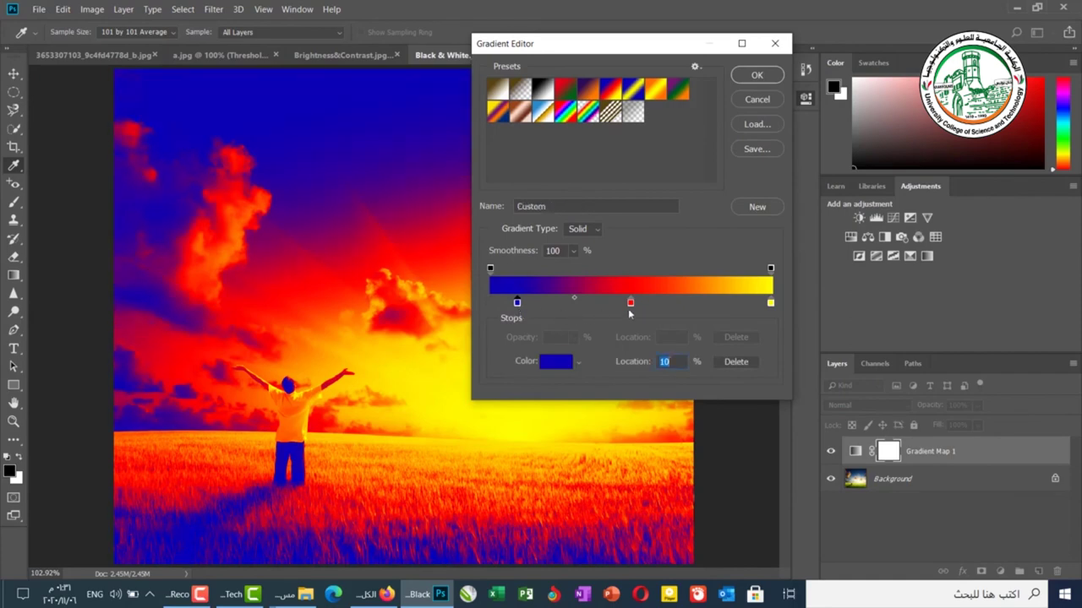
left_click_drag(631, 304, 615, 304)
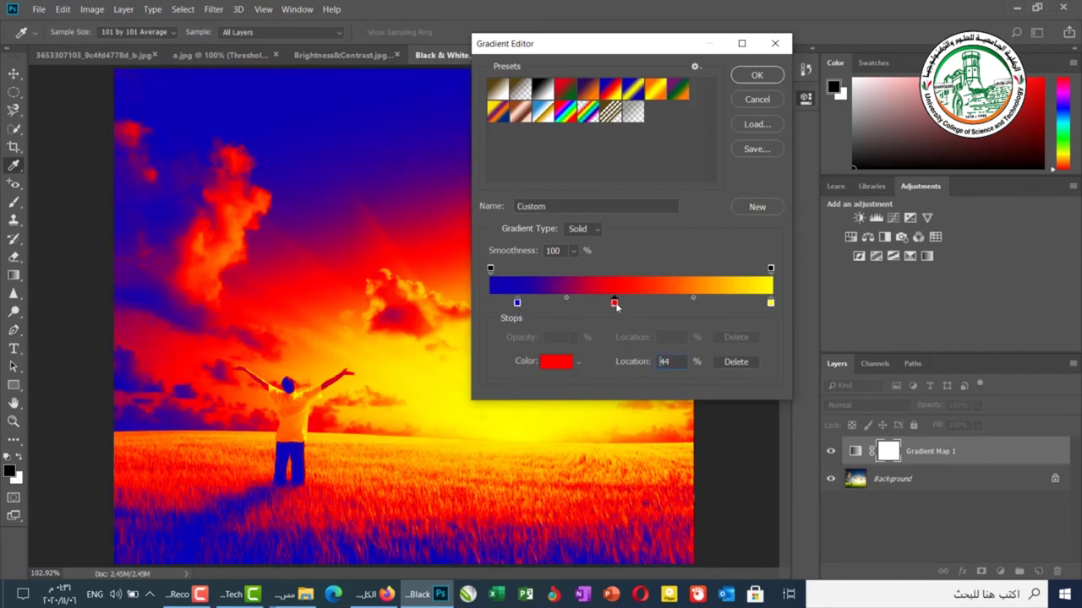
mouse_move(771, 304)
left_mouse_down()
mouse_move(741, 303)
mouse_move(758, 311)
left_mouse_up()
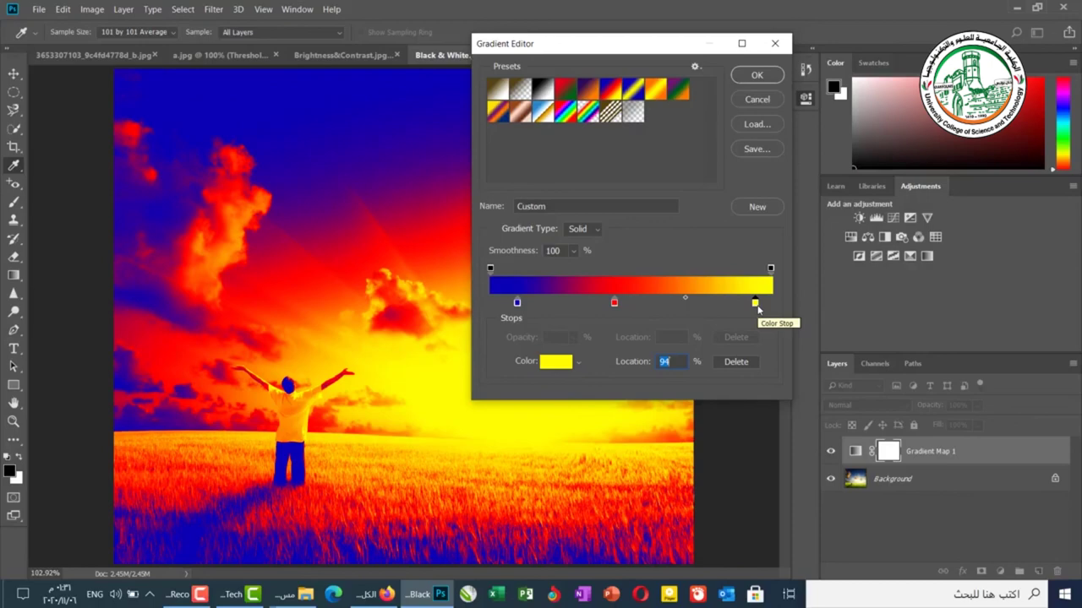
Recolor the gradient's yellow stop to white (ffffff) and its red stop to yellow-green (e4ff00).
double_click(756, 306)
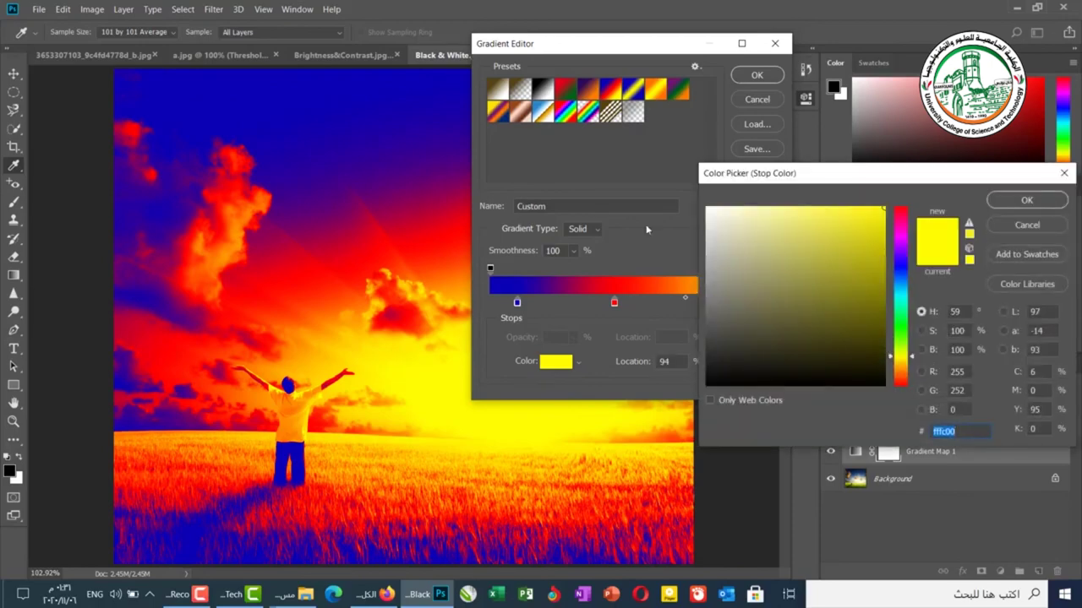
left_click(706, 208)
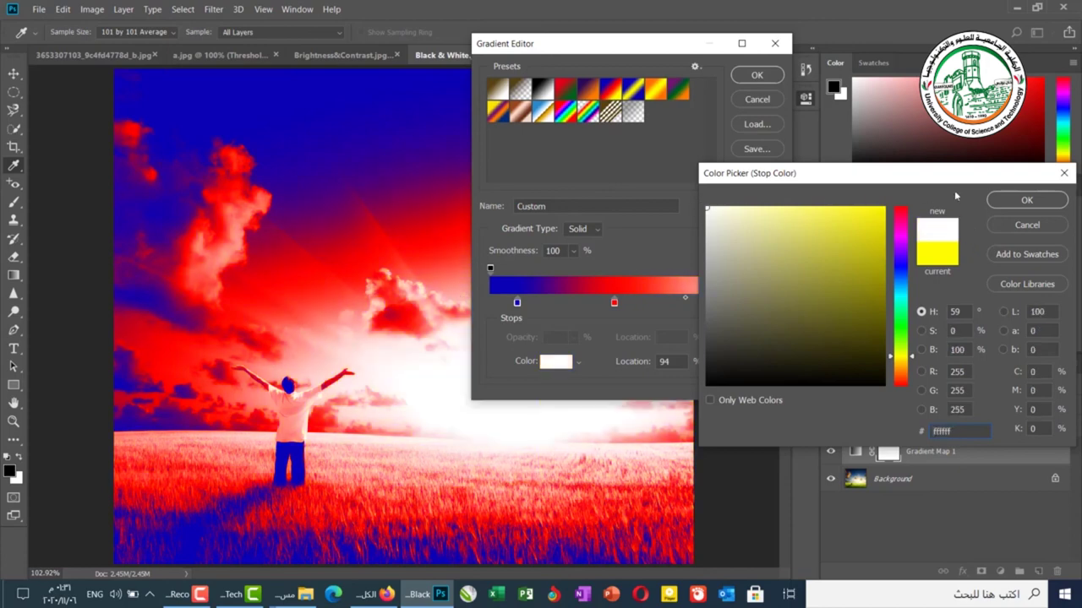
left_click(1027, 201)
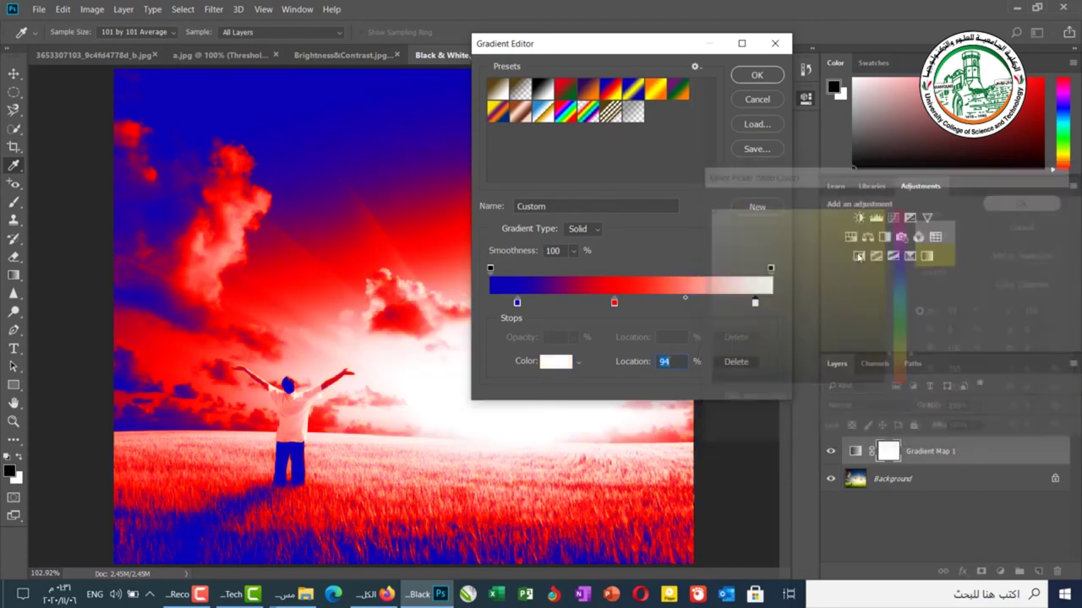
double_click(615, 305)
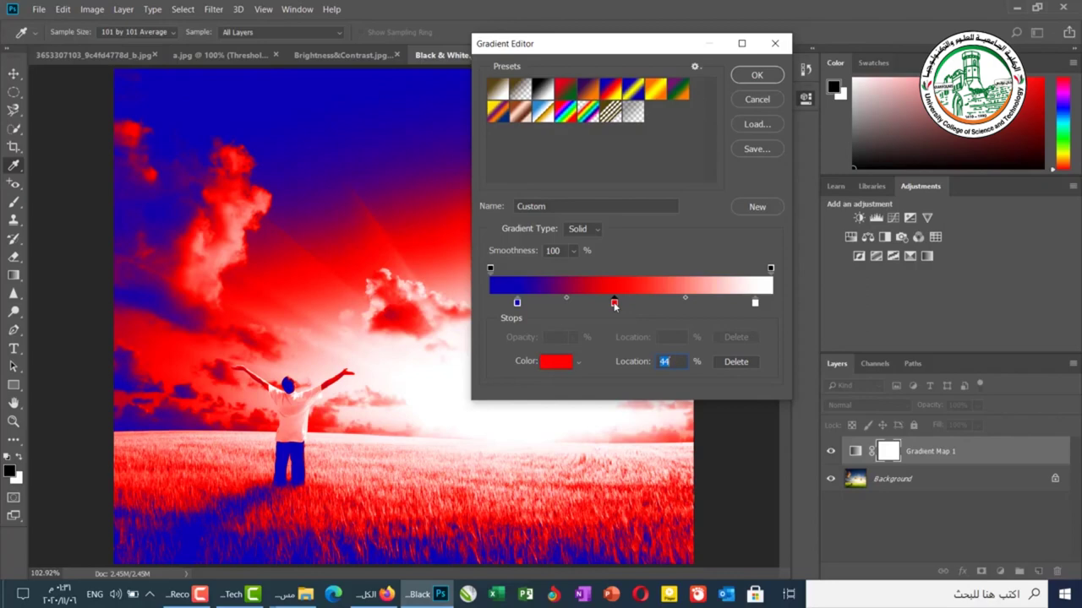
left_click_drag(906, 387, 901, 354)
left_click_drag(879, 219, 904, 191)
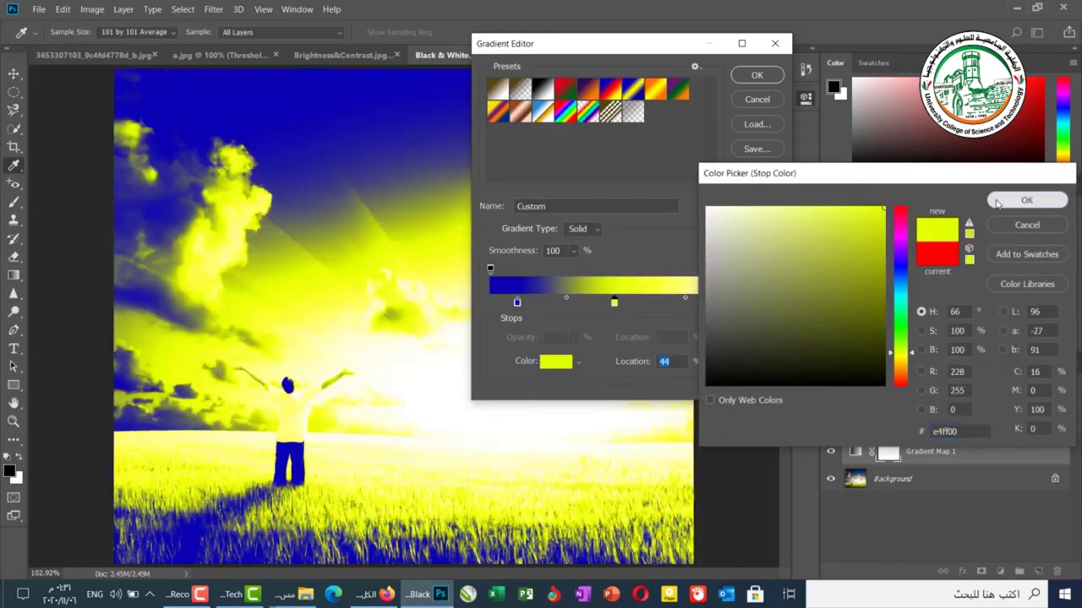
left_click(1027, 200)
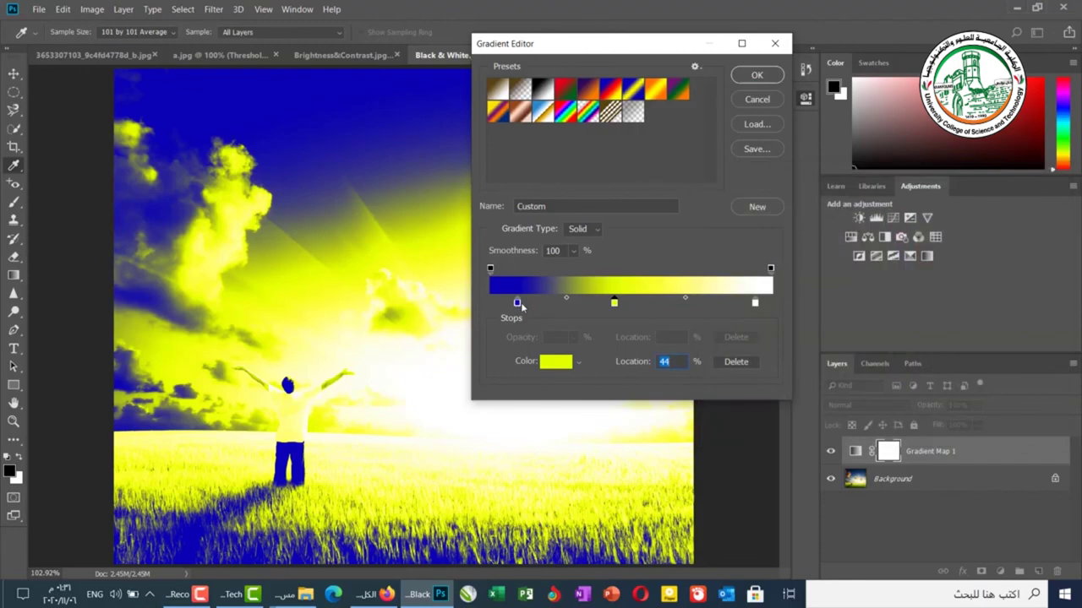
Recolor the gradient's blue stop to bright red, and move the red stop to 0% and the white stop to 100%.
double_click(516, 303)
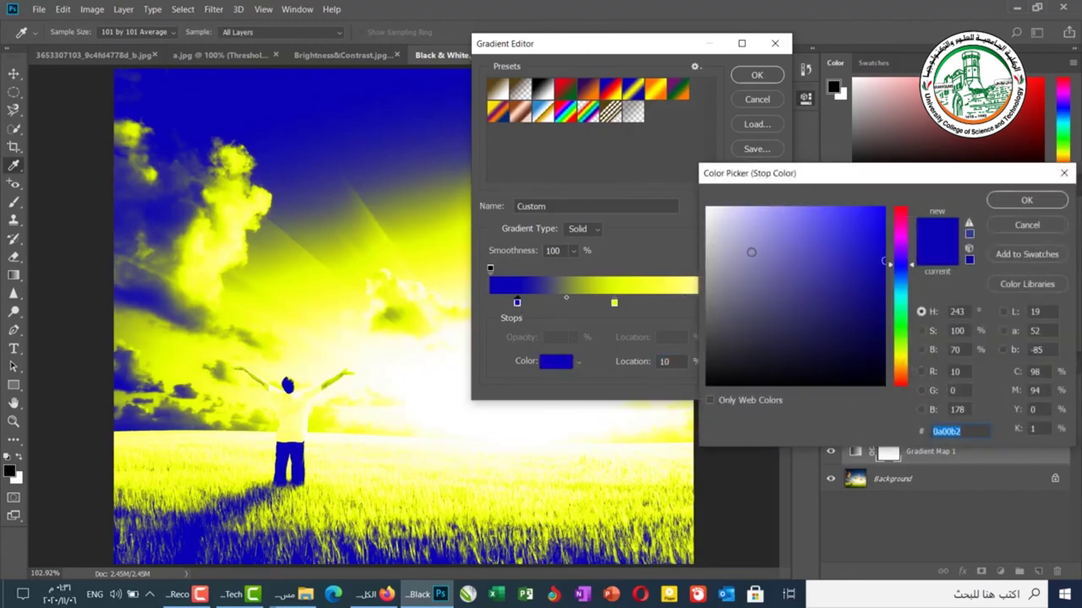
left_click(901, 214)
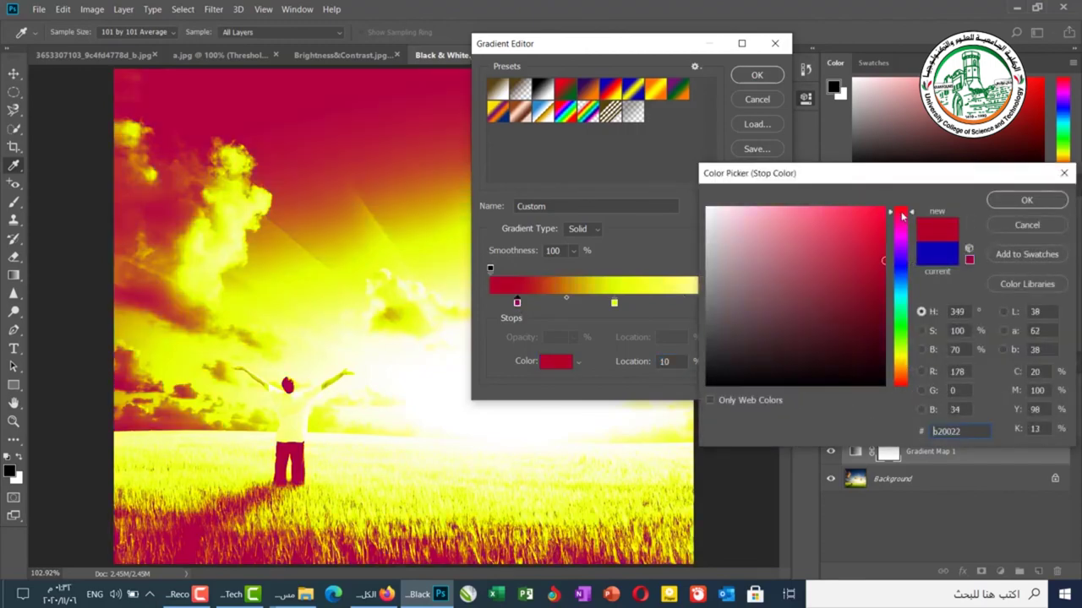
left_click(1027, 199)
left_click_drag(516, 303, 490, 302)
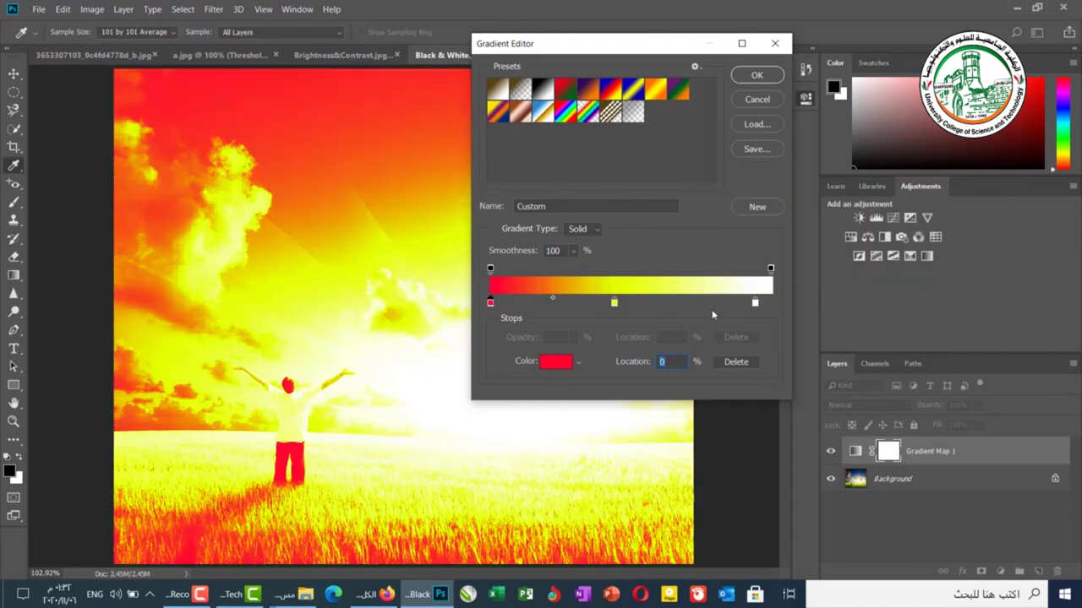
left_click_drag(757, 302, 770, 303)
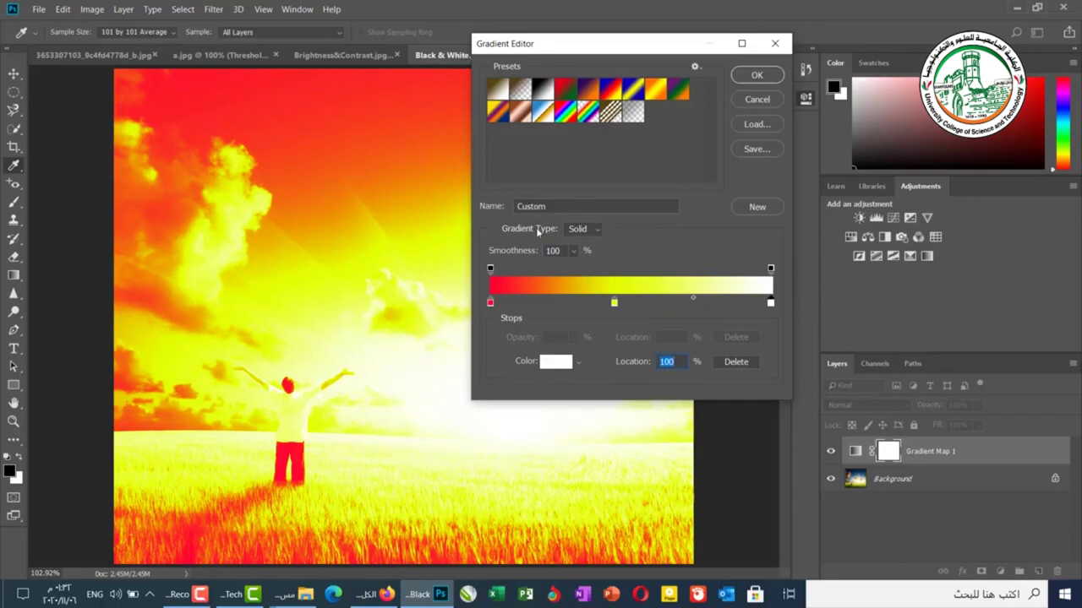
Try the Noise gradient type, return it to Solid, and discard the Gradient Editor changes.
left_click(581, 234)
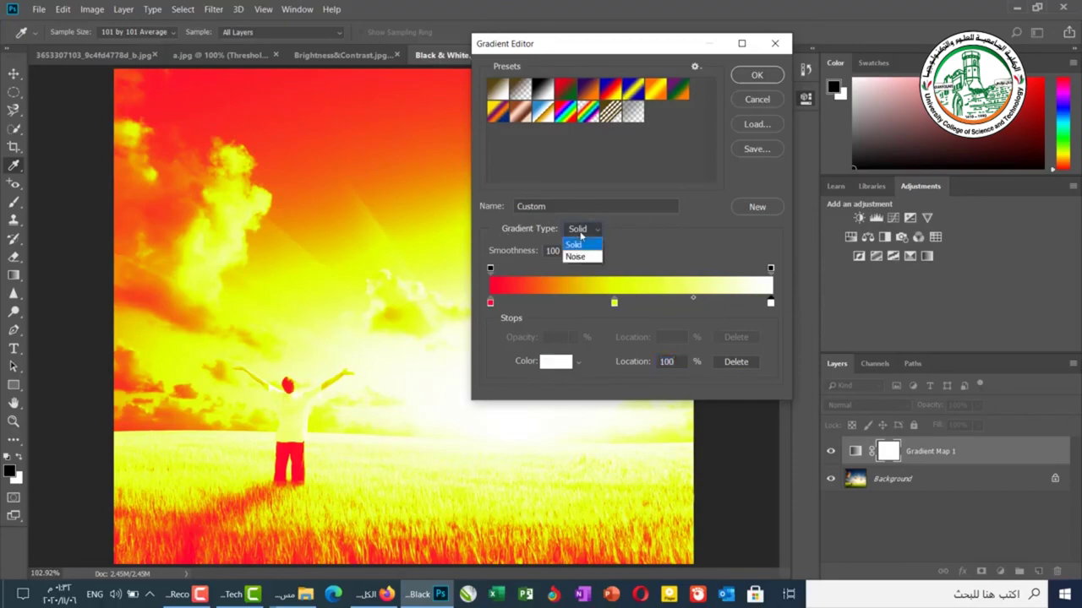
left_click(578, 256)
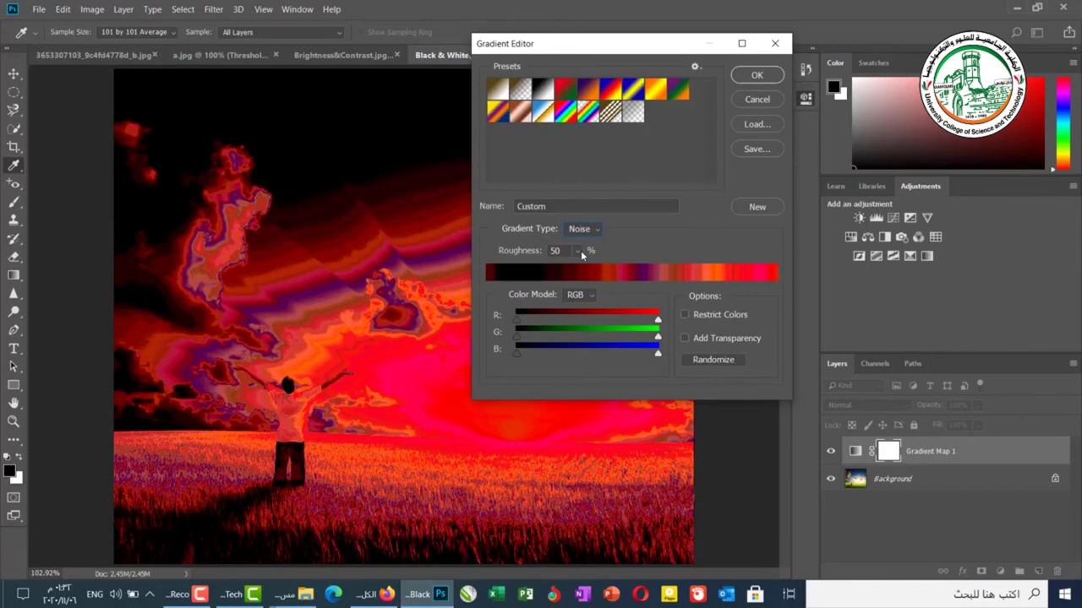
left_click(591, 231)
left_click(581, 237)
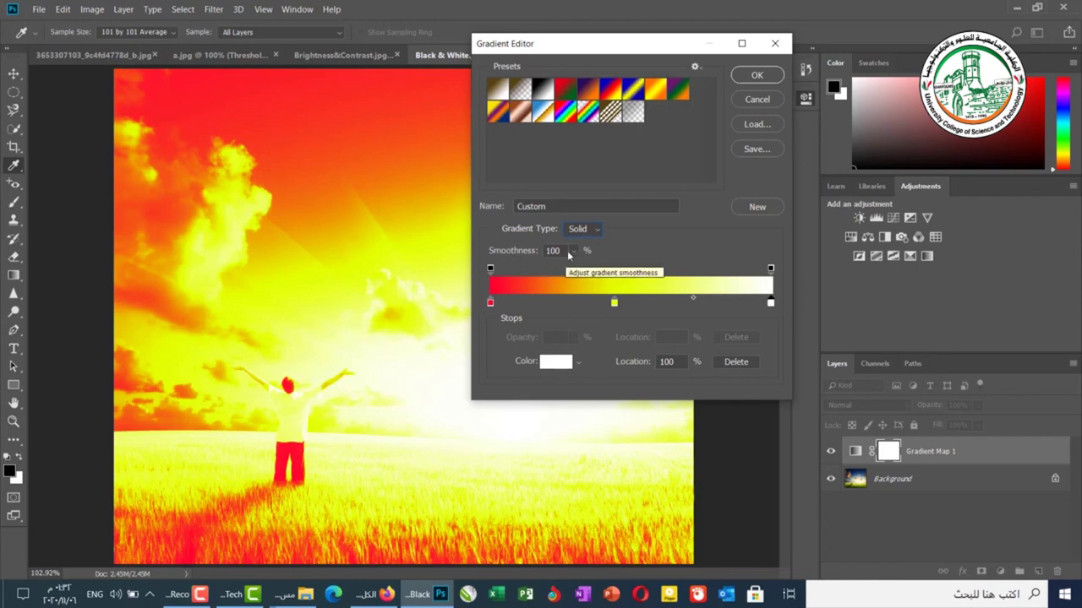
left_click(750, 101)
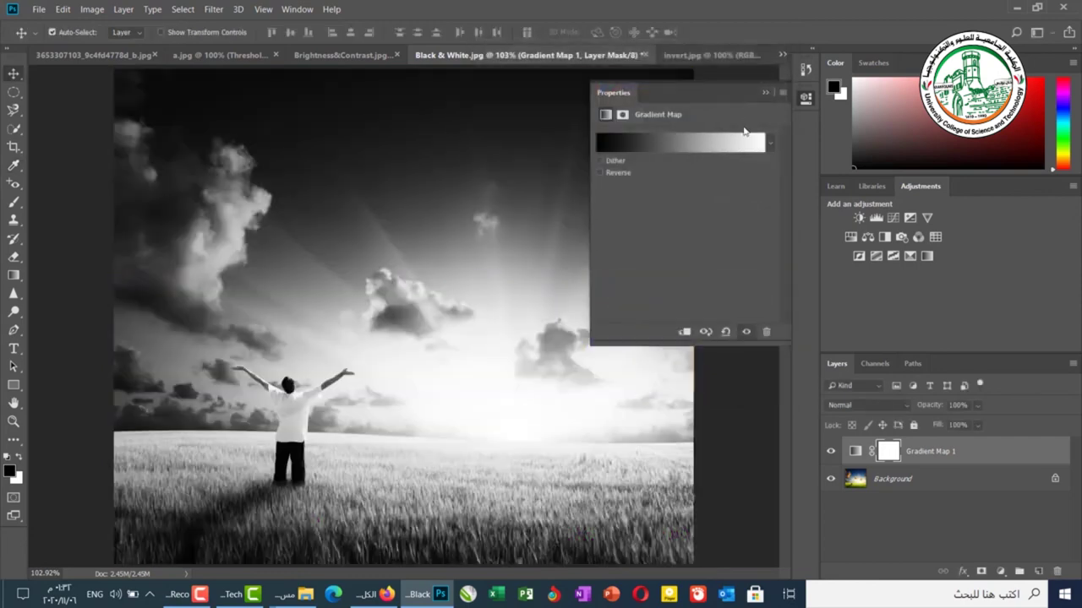
Toggle the Gradient Map's Reverse option to compare both directions, leaving the black-to-white gradient reversed.
left_click(600, 172)
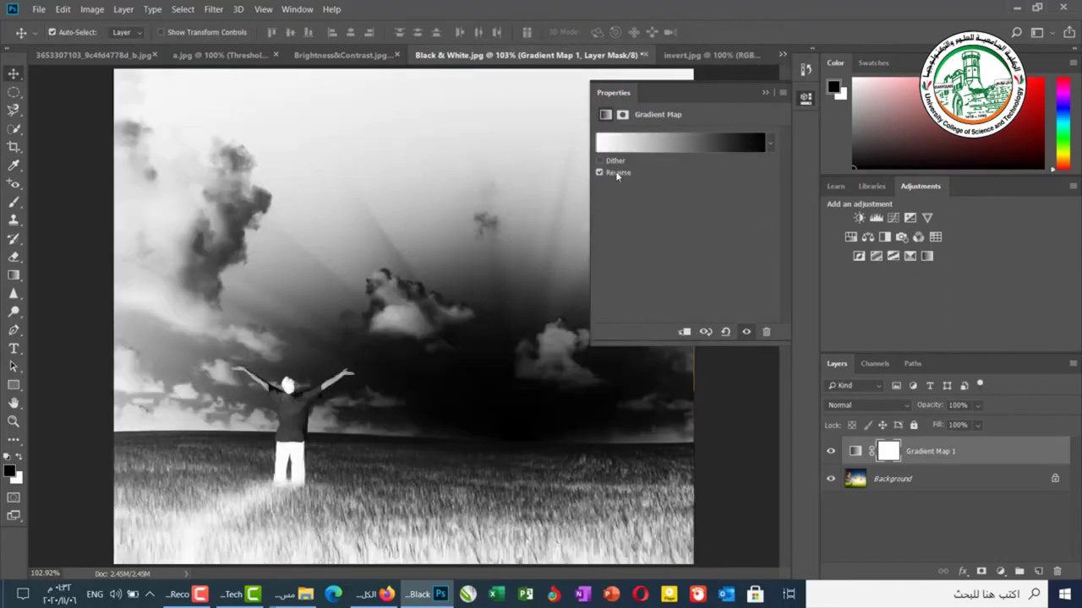
left_click(600, 172)
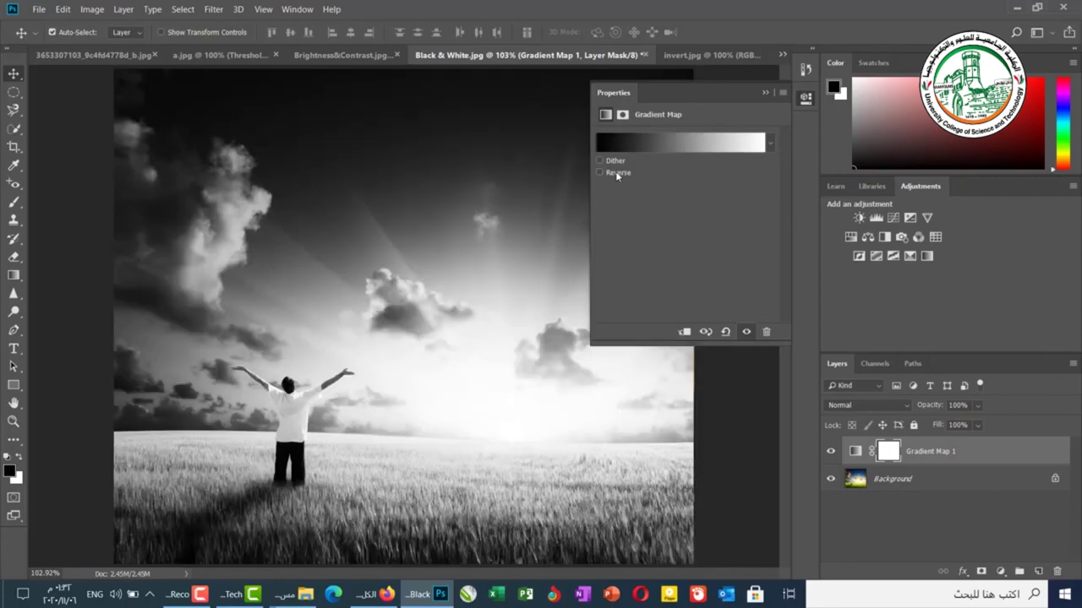
left_click(616, 172)
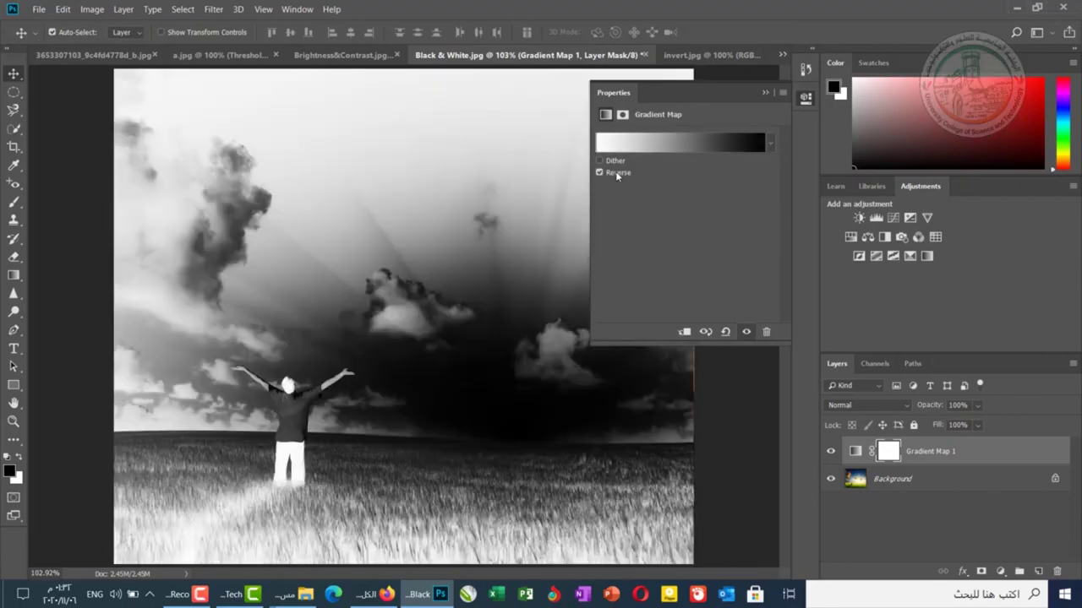